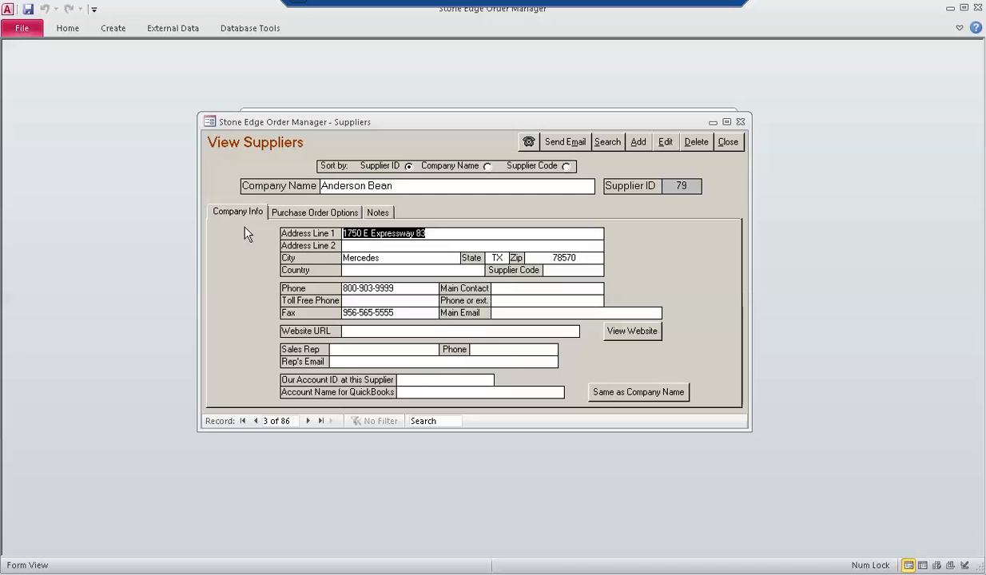
Put the Anderson Bean supplier record into edit mode with the Main Email field active.
click(510, 312)
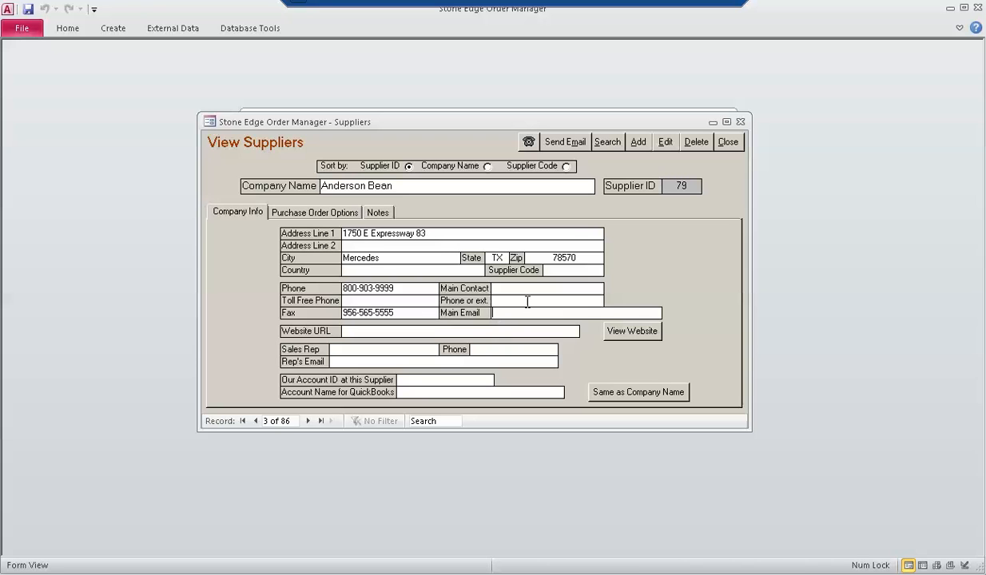
click(665, 141)
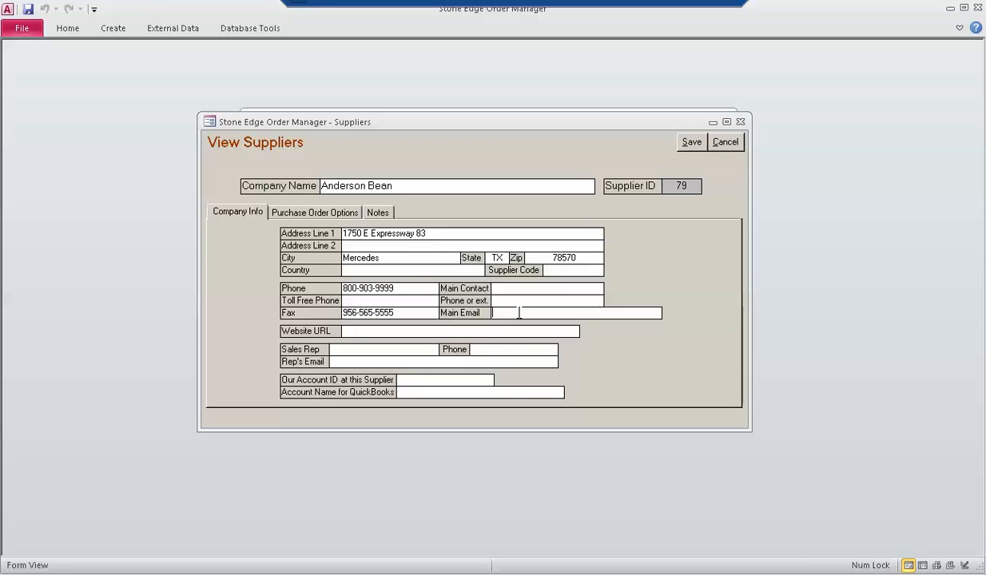
text(em)
key(BackSpace)
key(BackSpace)
Examine the supplier's purchase order options, including the Terms choices, Minimum Order Amount and Free Freight Level.
click(329, 214)
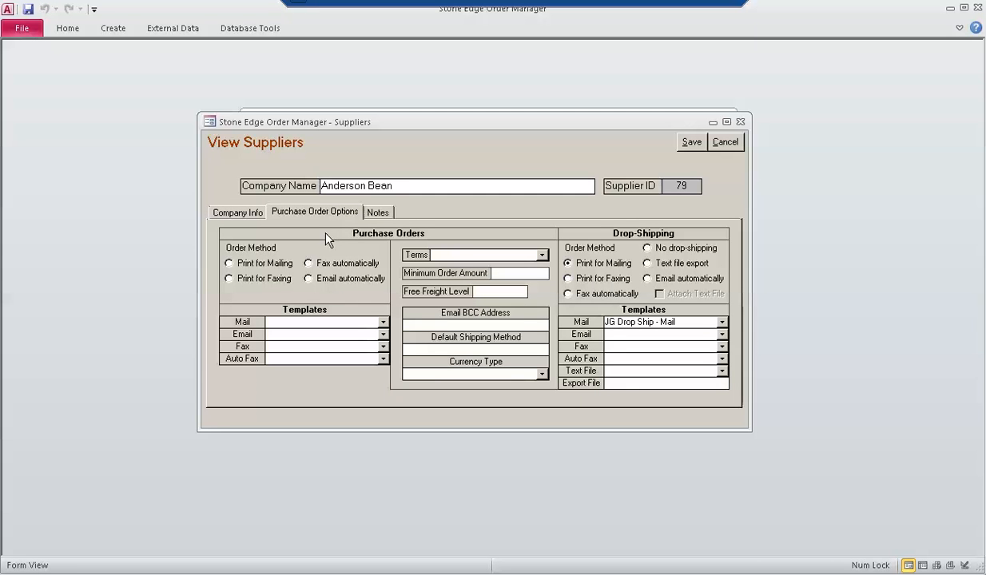
click(542, 256)
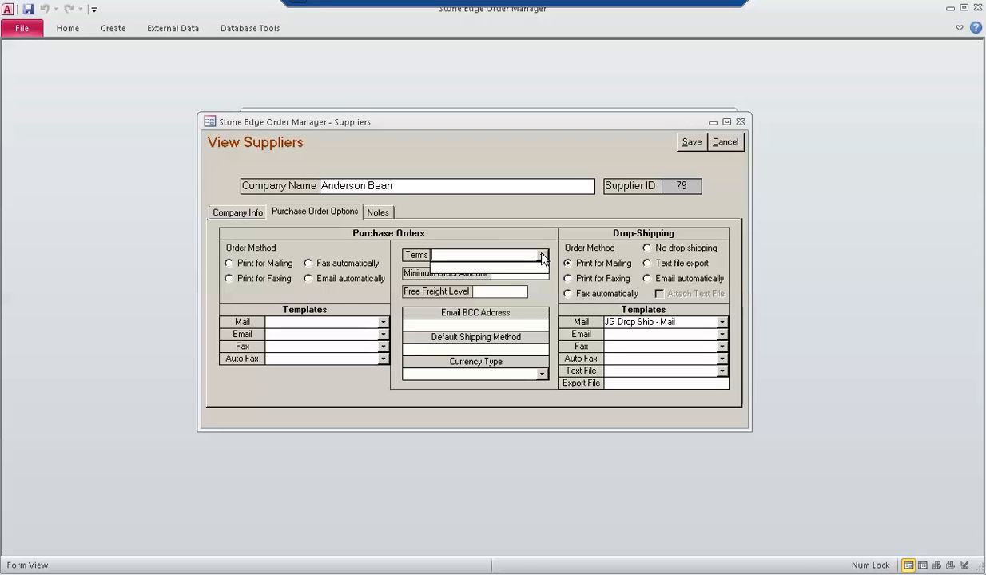
click(541, 255)
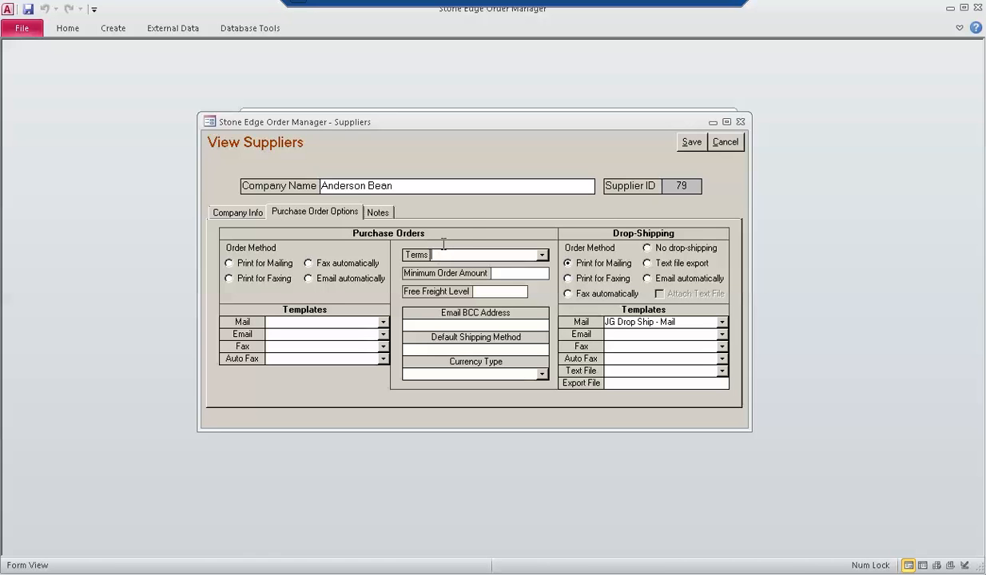
click(512, 272)
click(499, 292)
click(497, 271)
click(509, 294)
Set the purchase order method to Email automatically and assign PO - Email.txt as its email template.
click(308, 279)
click(294, 334)
text(email)
key(BackSpace)
key(BackSpace)
key(BackSpace)
key(BackSpace)
text(po - Email.txt)
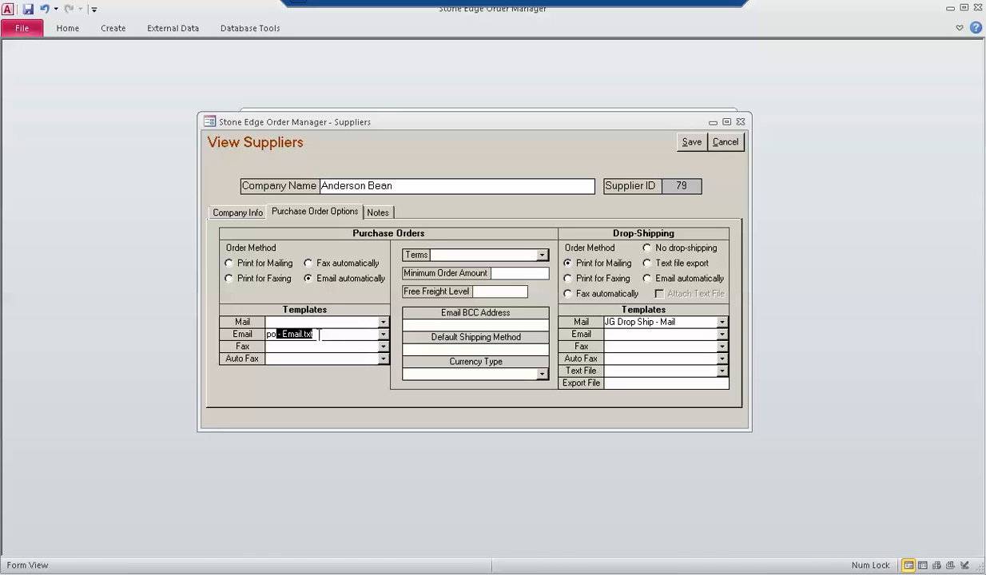
click(318, 335)
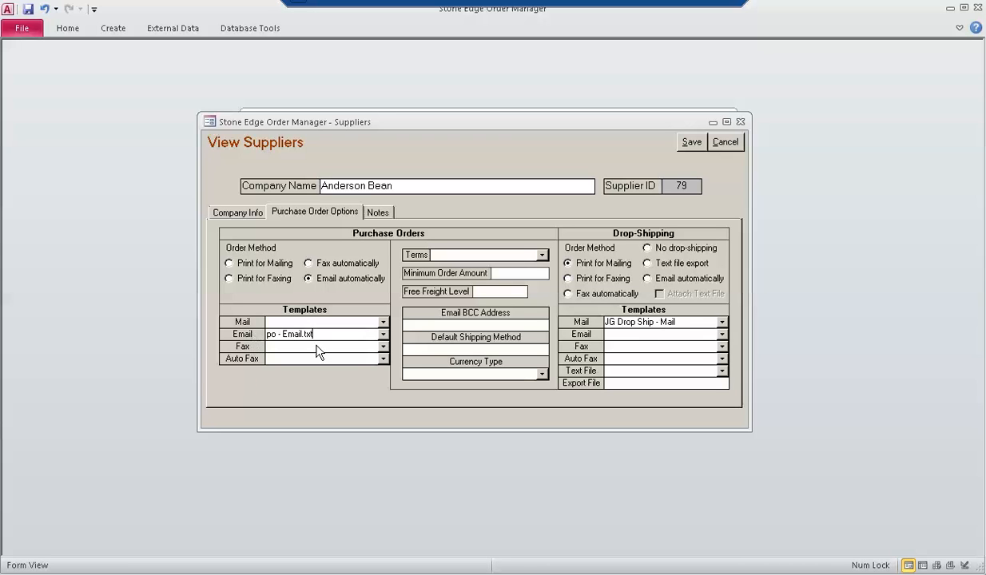
key(Tab)
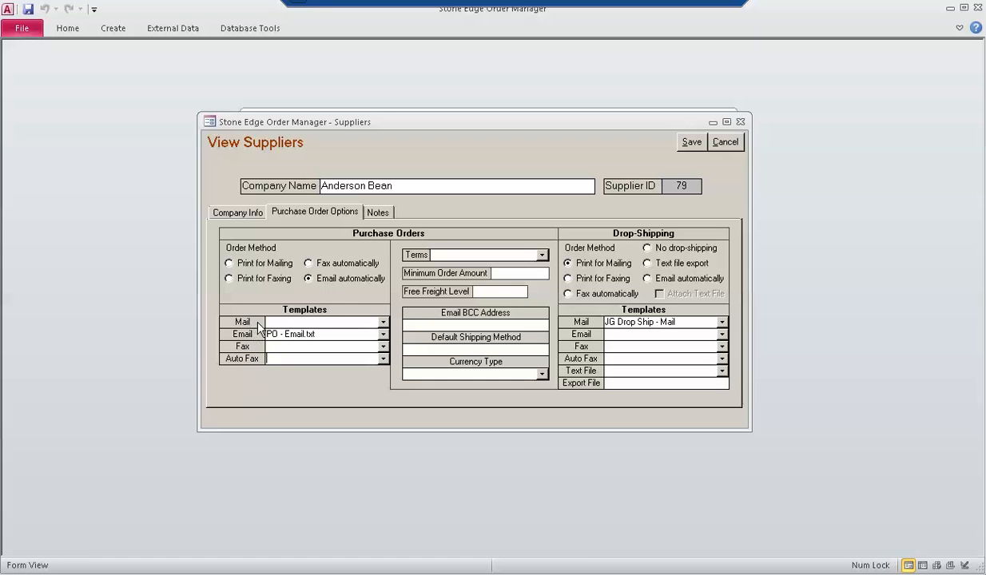
Switch the purchase order method to Print for Mailing.
click(294, 323)
click(256, 334)
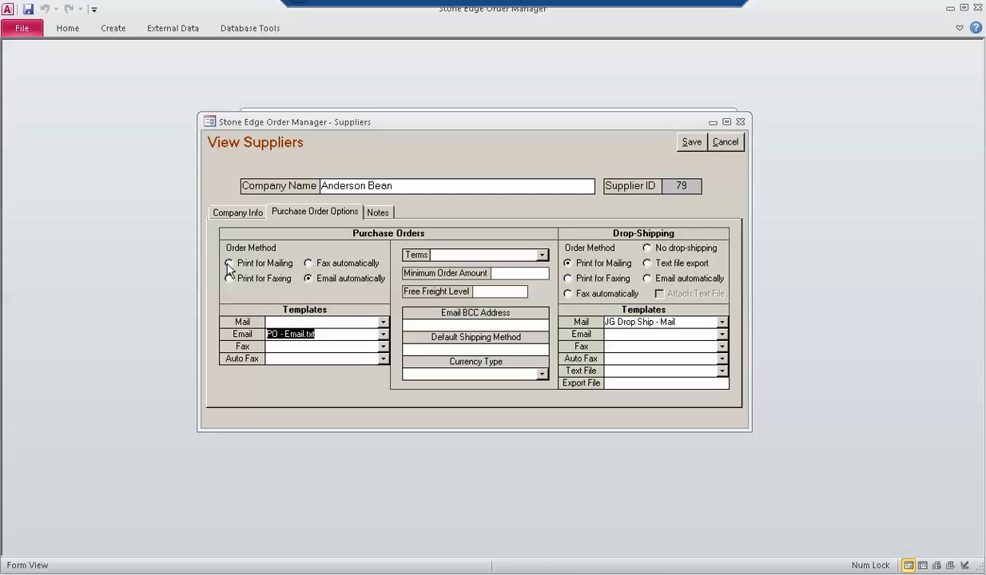
click(309, 278)
click(229, 263)
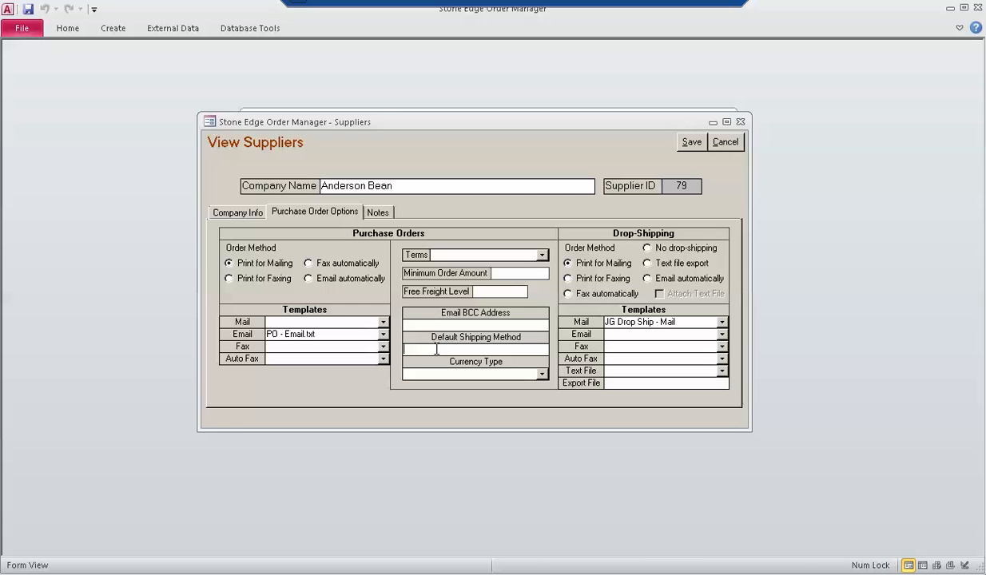
text(UPS accou)
key(BackSpace)
key(BackSpace)
key(BackSpace)
key(BackSpace)
key(BackSpace)
key(BackSpace)
key(BackSpace)
key(BackSpace)
key(BackSpace)
Set the drop-shipping order method to Email automatically and choose Drop Ship - Email.txt as its email template.
click(691, 322)
click(647, 278)
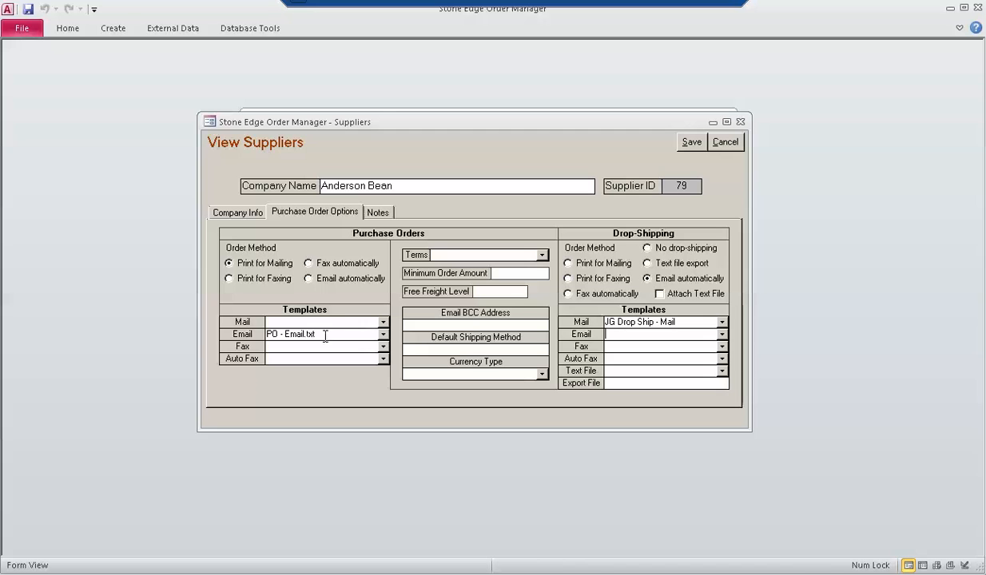
drag(316, 333, 263, 334)
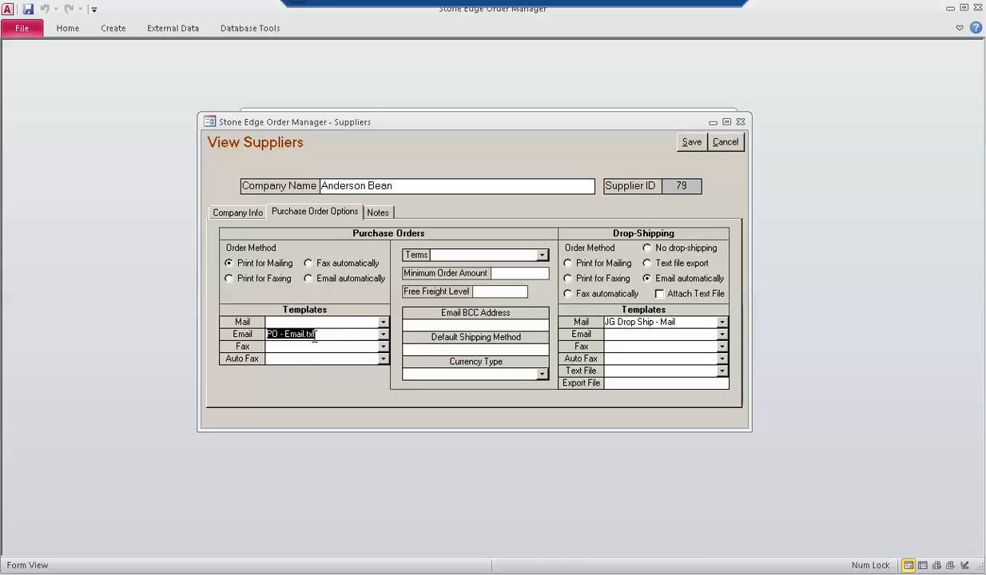
click(646, 335)
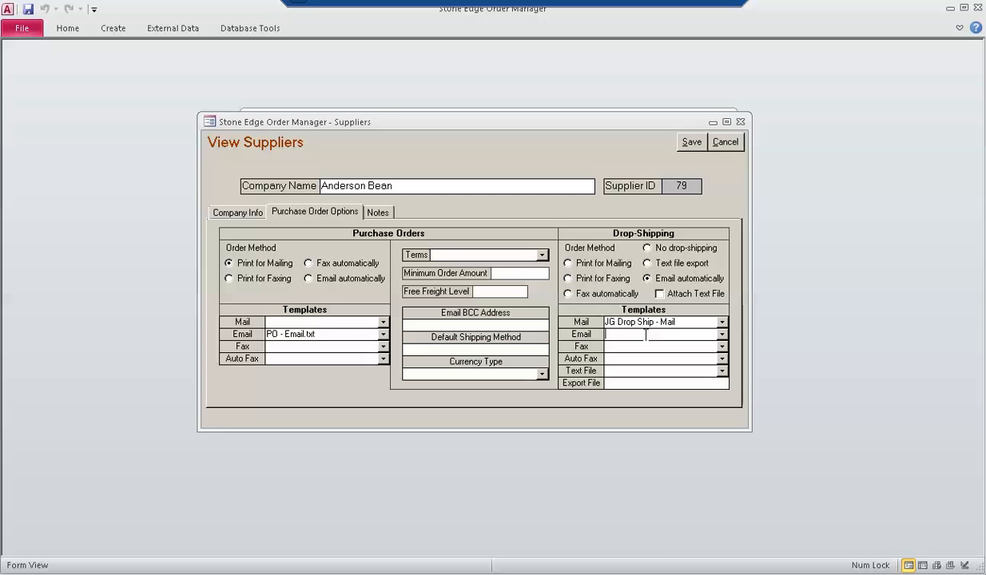
text(drop Ship - Email - Short.txt)
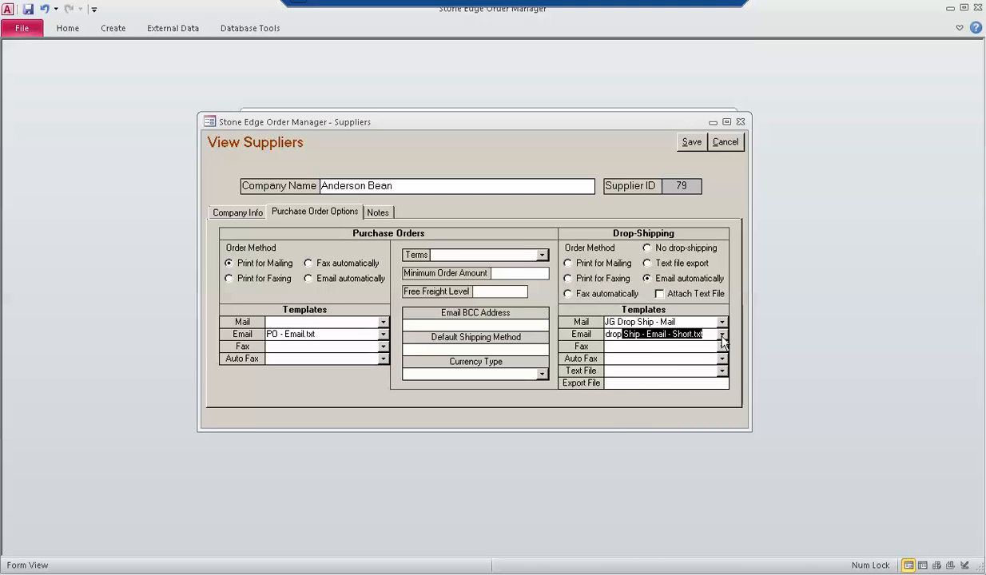
click(721, 336)
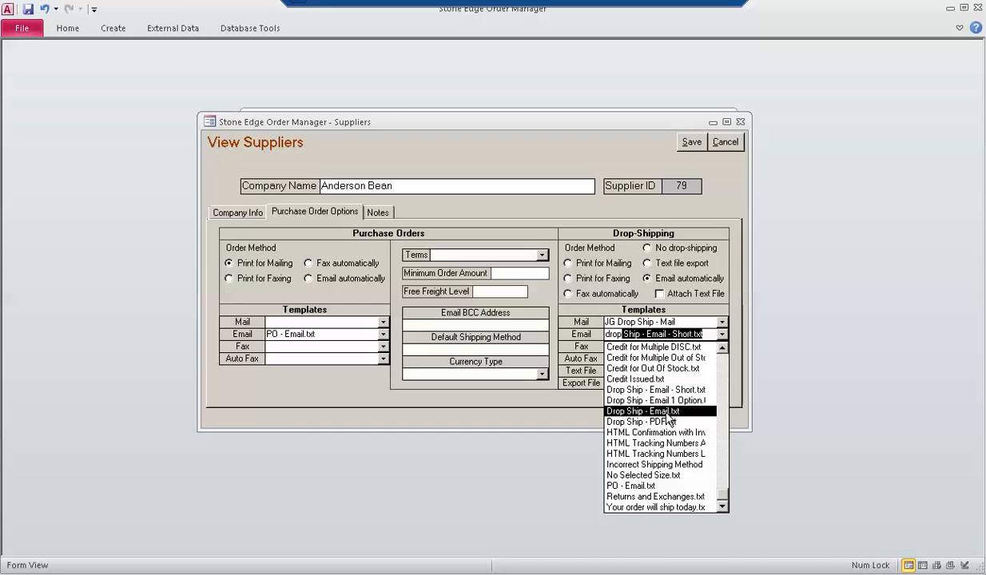
click(667, 414)
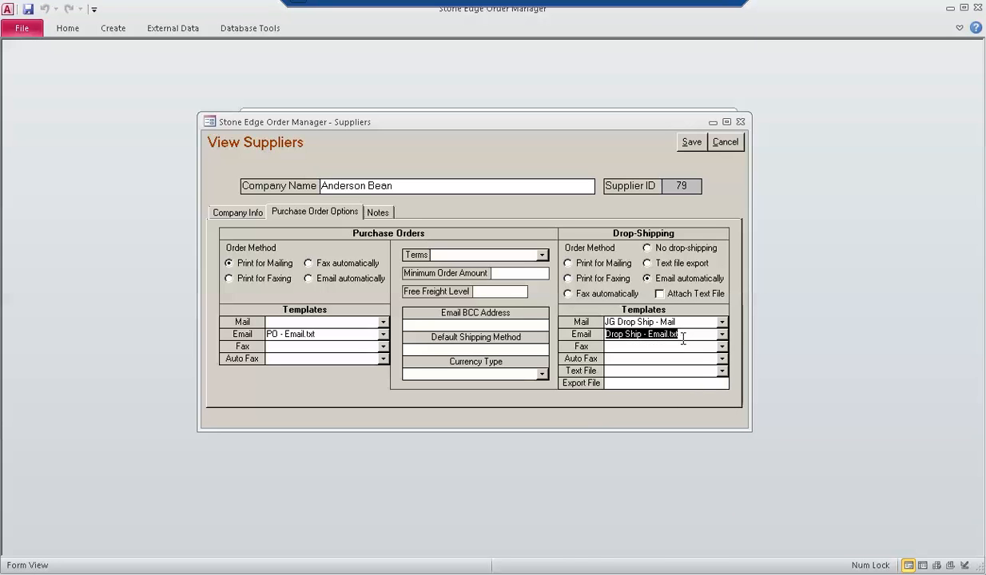
Clear the drop-shipping email template and set the drop-shipping order method to Print for Mailing.
drag(690, 335, 571, 324)
key(Delete)
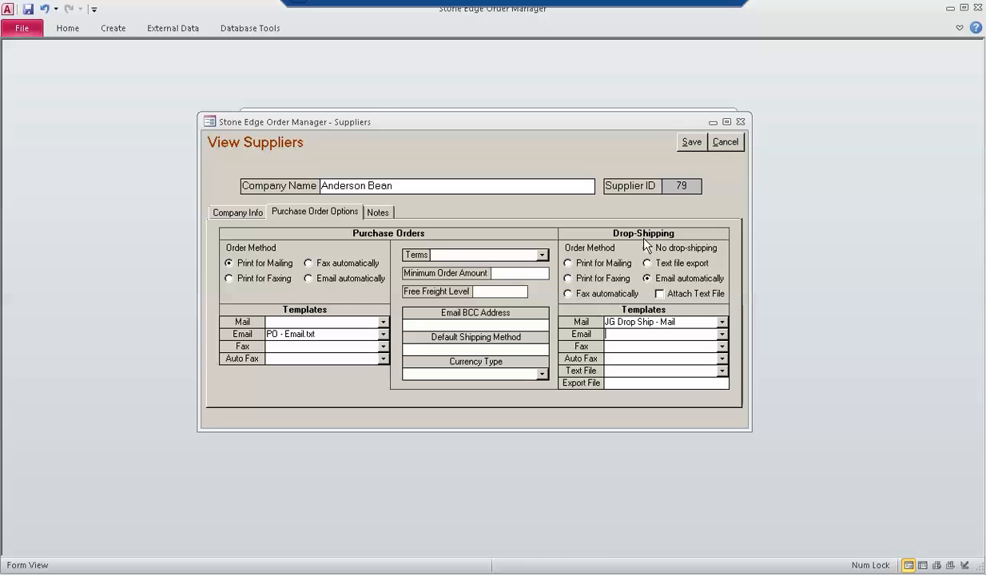
click(567, 264)
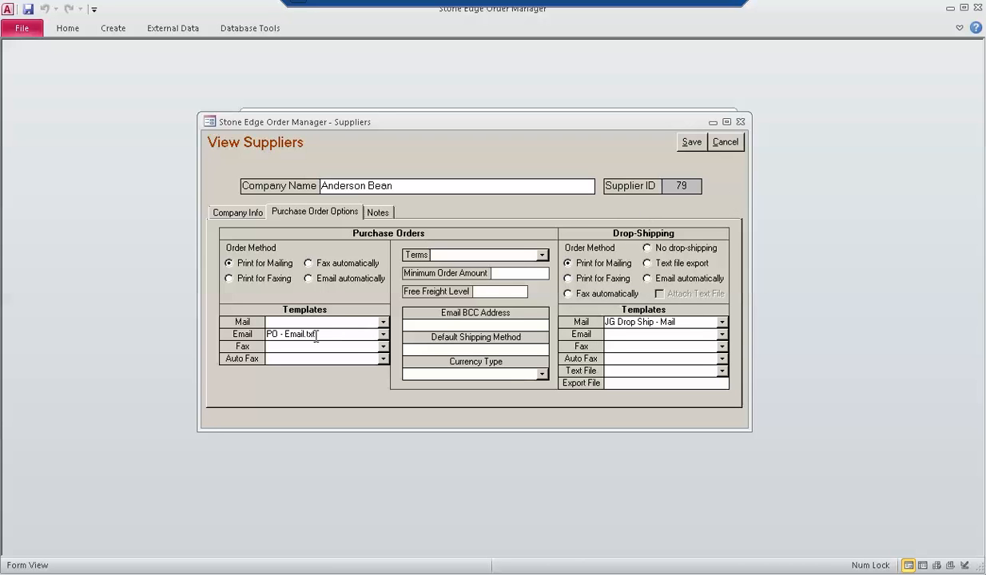
Discard the edits to the Anderson Bean supplier record and close the Suppliers form.
drag(316, 334, 266, 334)
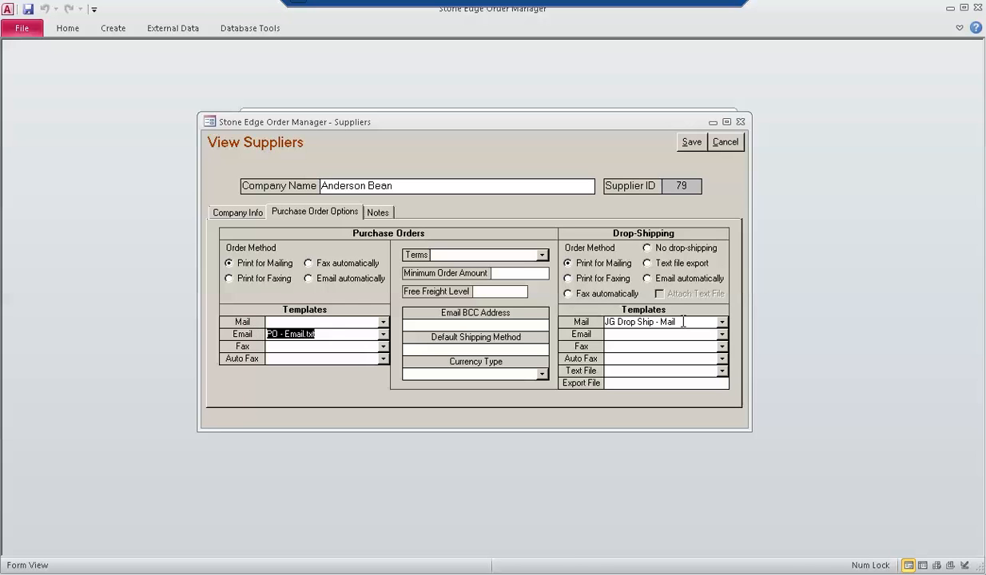
click(730, 143)
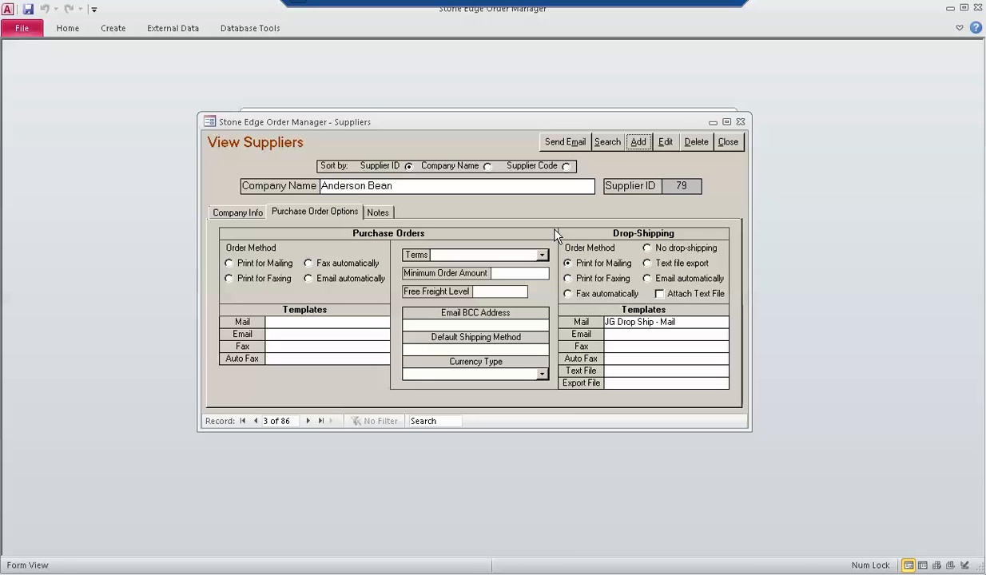
click(728, 143)
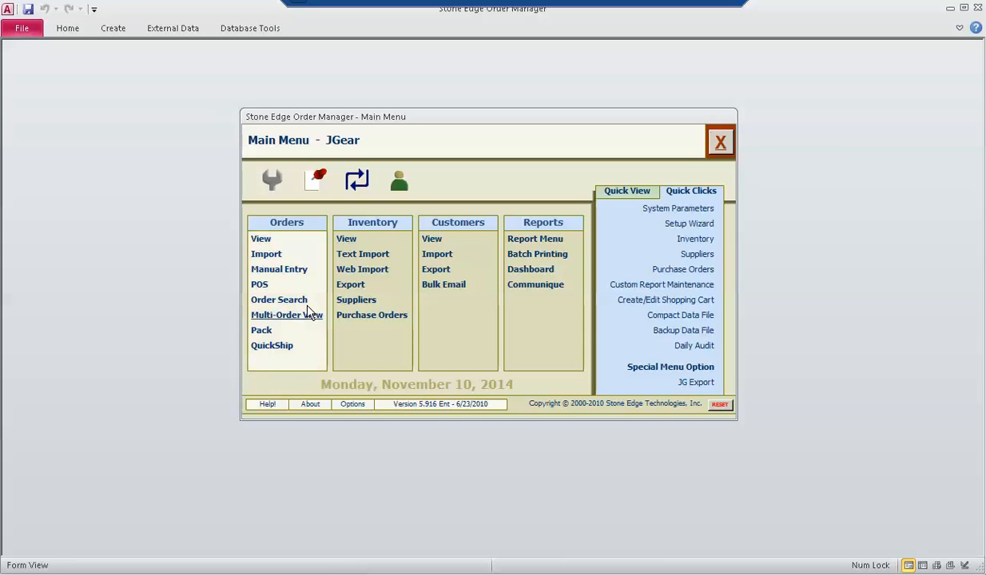
Open the Email Template Editor from the maintenance functions and look through the list of available templates.
click(272, 179)
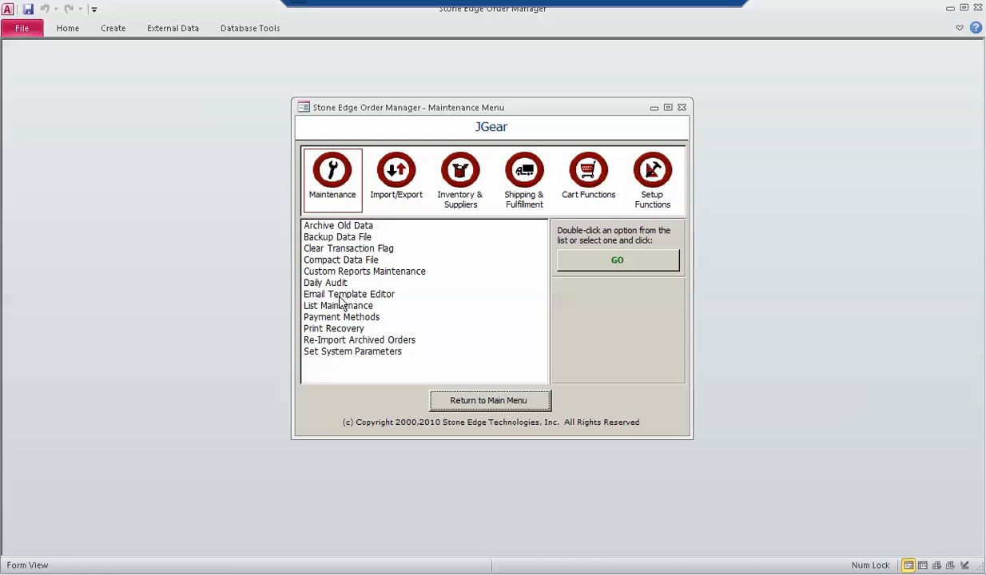
click(349, 295)
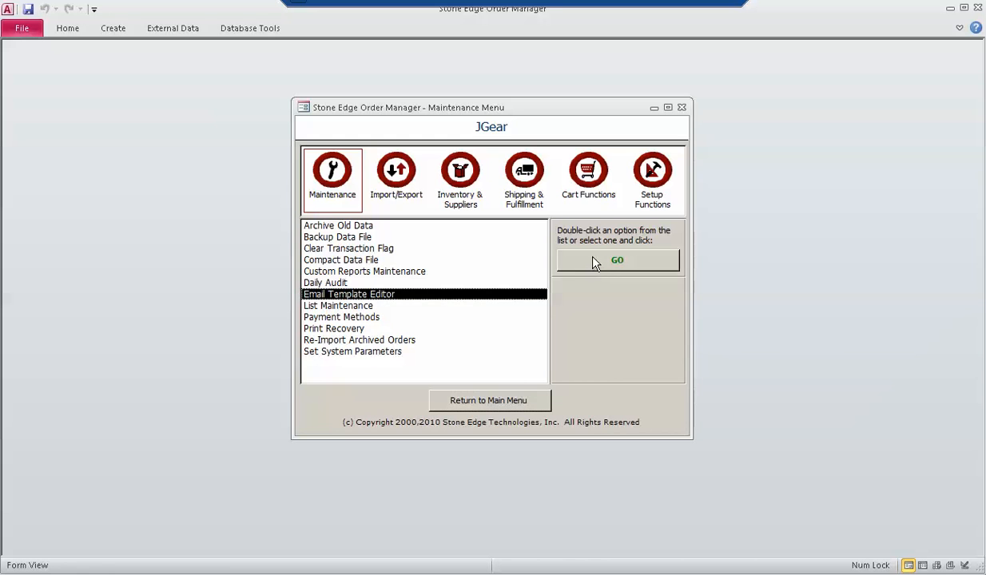
click(601, 259)
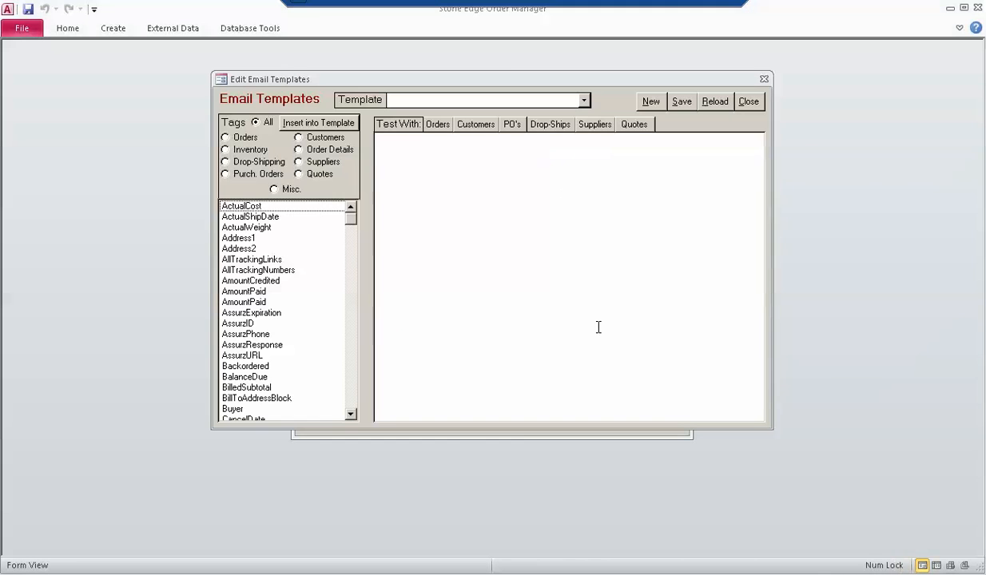
click(583, 100)
scroll(580, 262, down, 2)
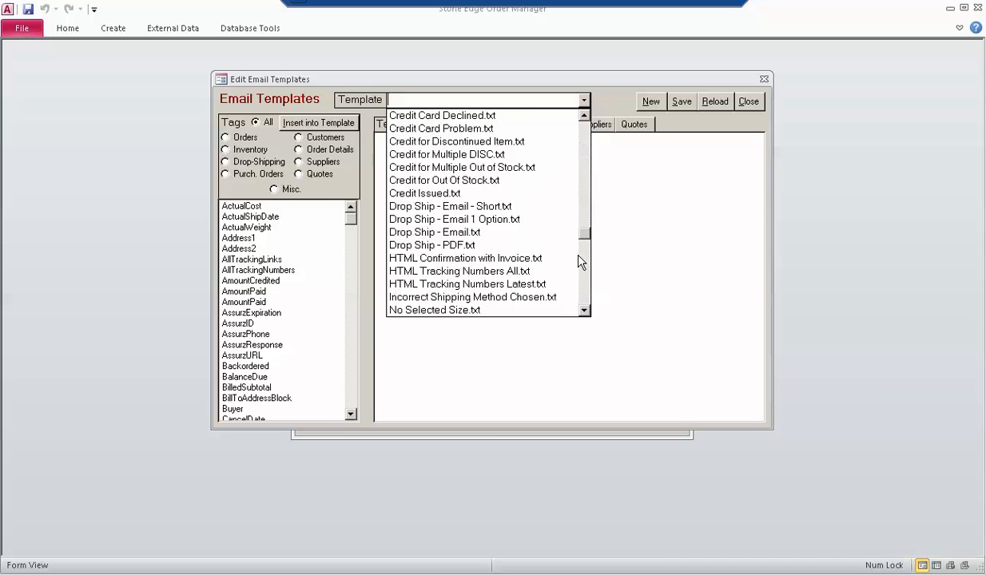
scroll(581, 262, down, 2)
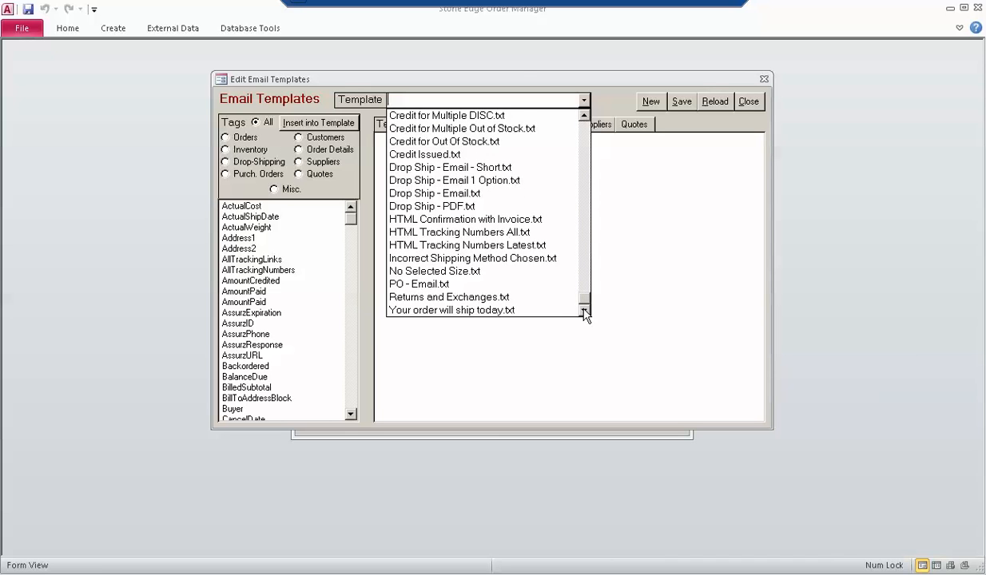
drag(584, 308, 599, 113)
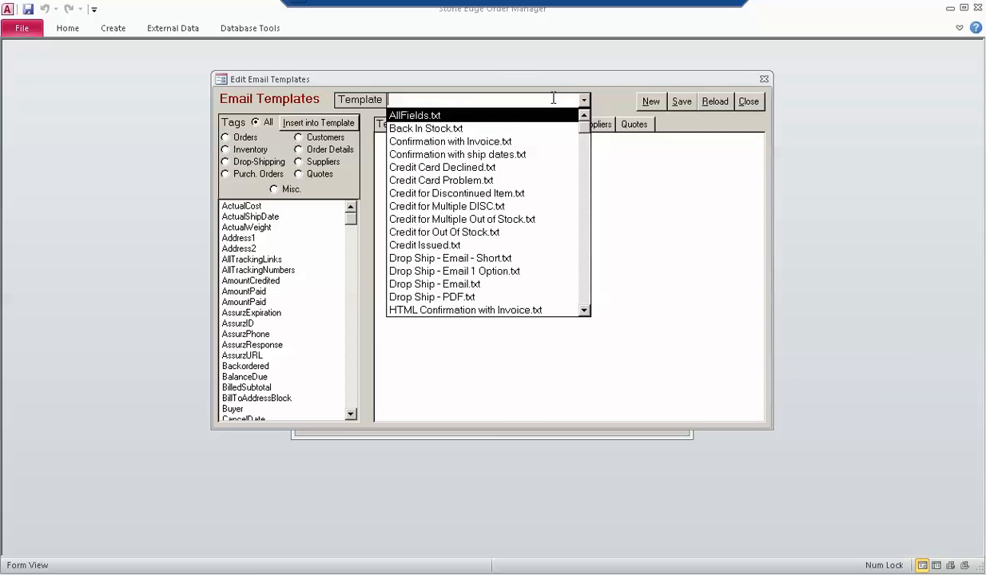
text(email)
key(BackSpace)
key(BackSpace)
key(BackSpace)
key(BackSpace)
key(BackSpace)
text(pu)
key(BackSpace)
key(BackSpace)
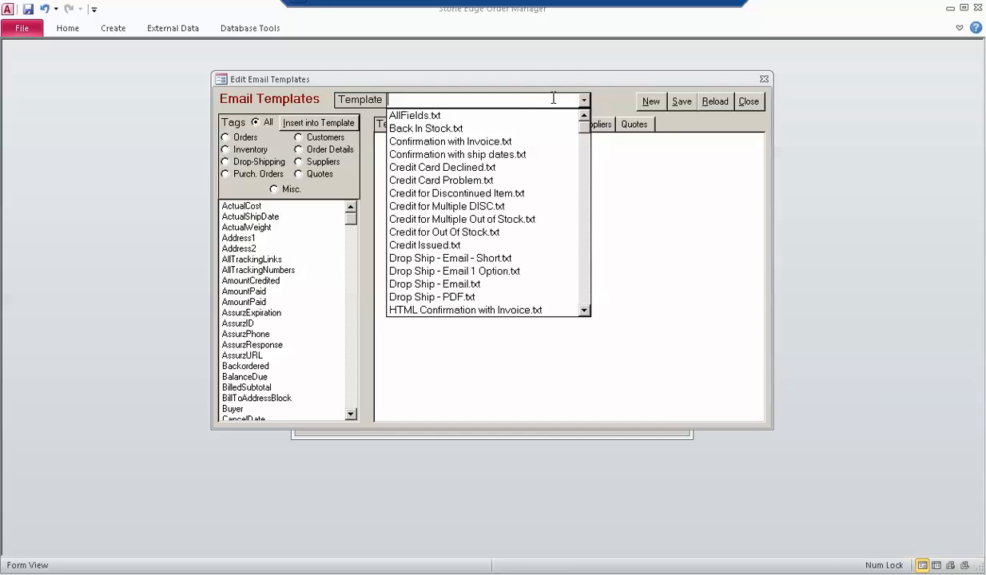
Load the Drop Ship - Email.txt template and review its text and merge tags from start to end.
text(drop Ship - Email - Short.txt)
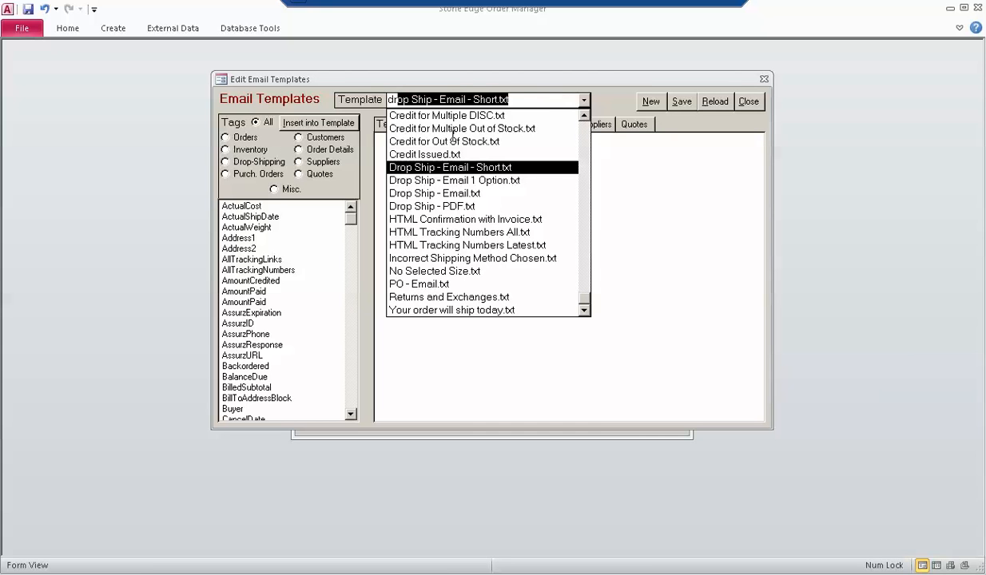
click(429, 193)
click(467, 258)
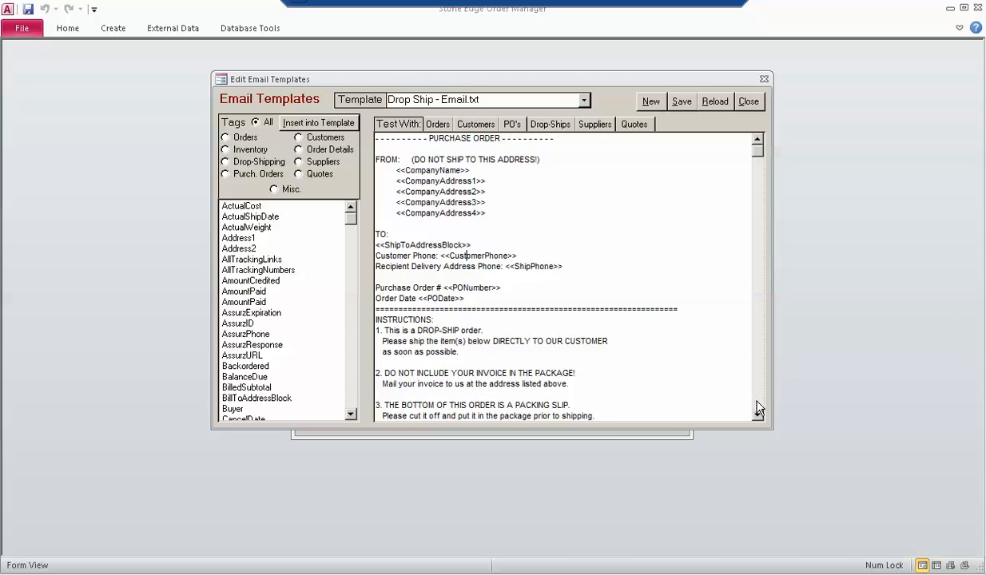
scroll(732, 391, down, 10)
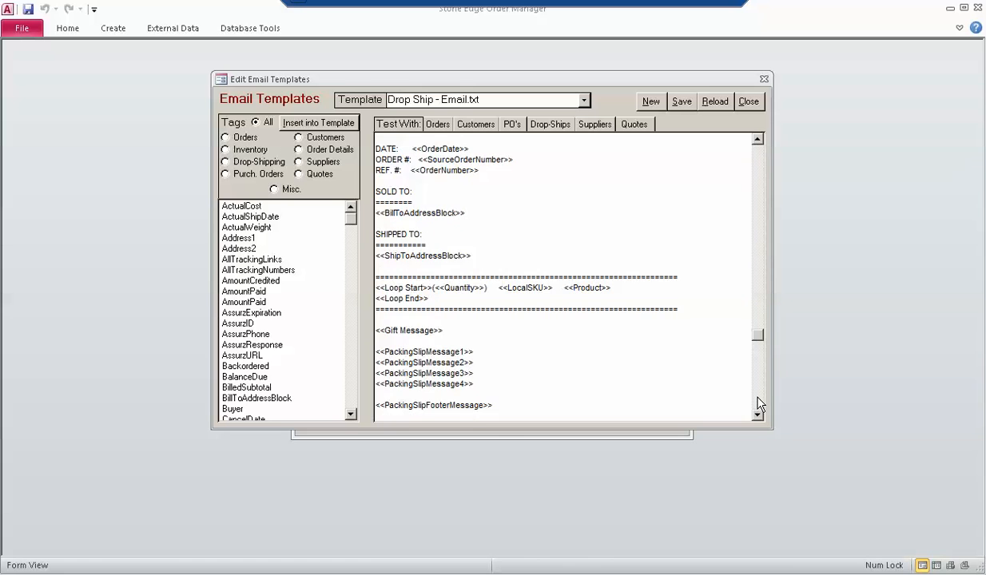
click(758, 404)
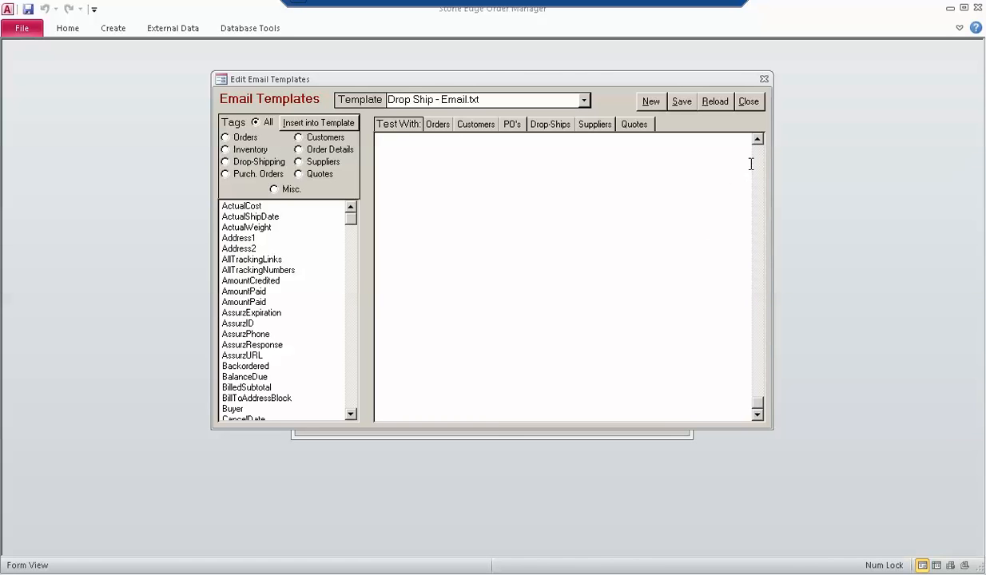
scroll(732, 153, up, 15)
scroll(733, 154, down, 6)
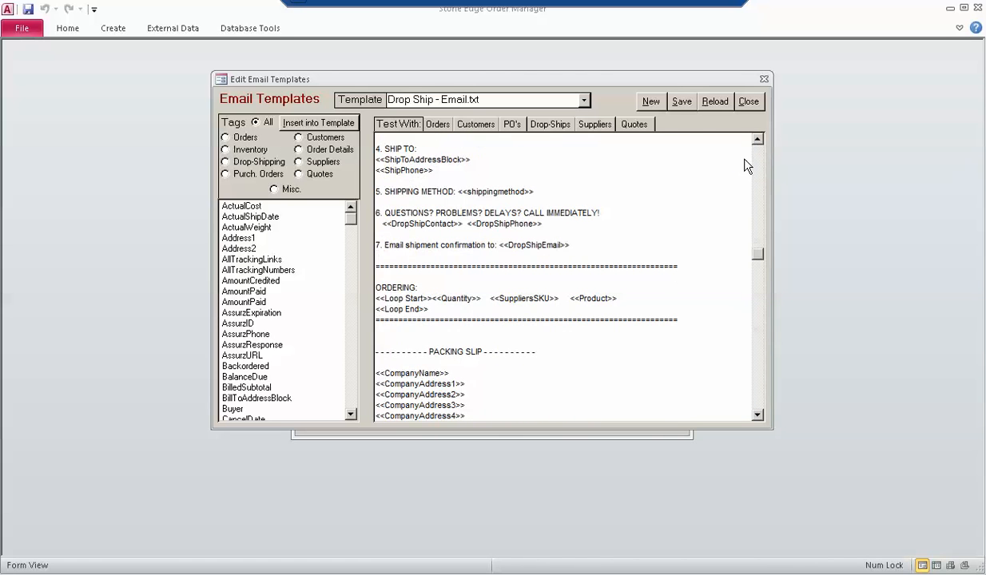
Test the drop-ship email template with order data, dismiss the message, and return to edit mode.
click(436, 126)
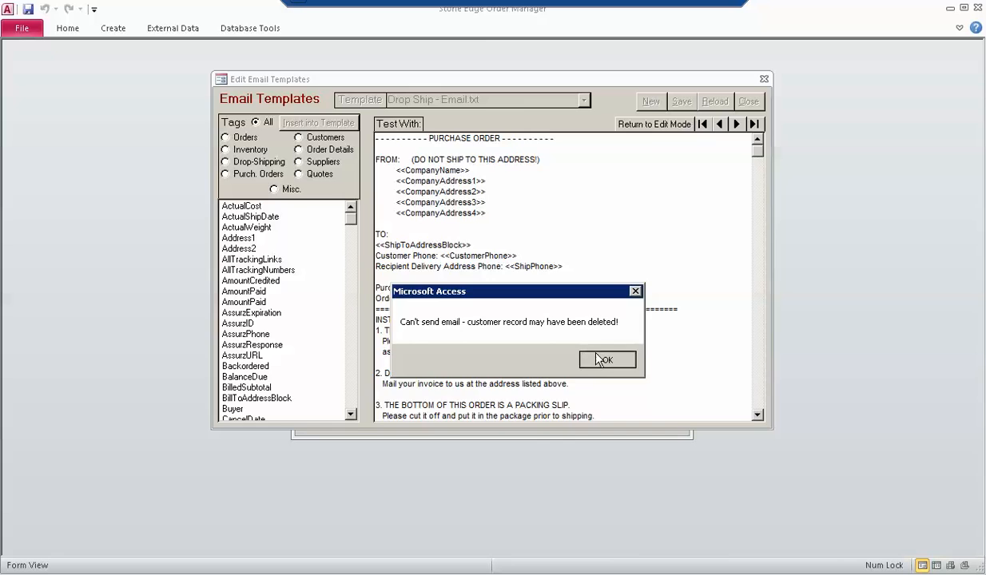
click(604, 360)
click(617, 124)
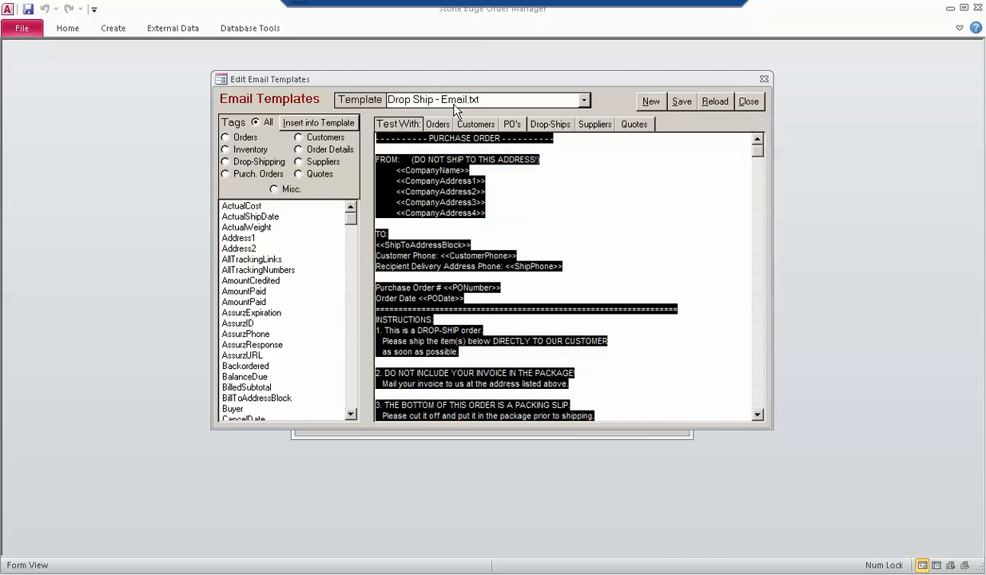
Test the drop-ship email template with purchase order data, dismiss the message, and return to edit mode.
click(506, 124)
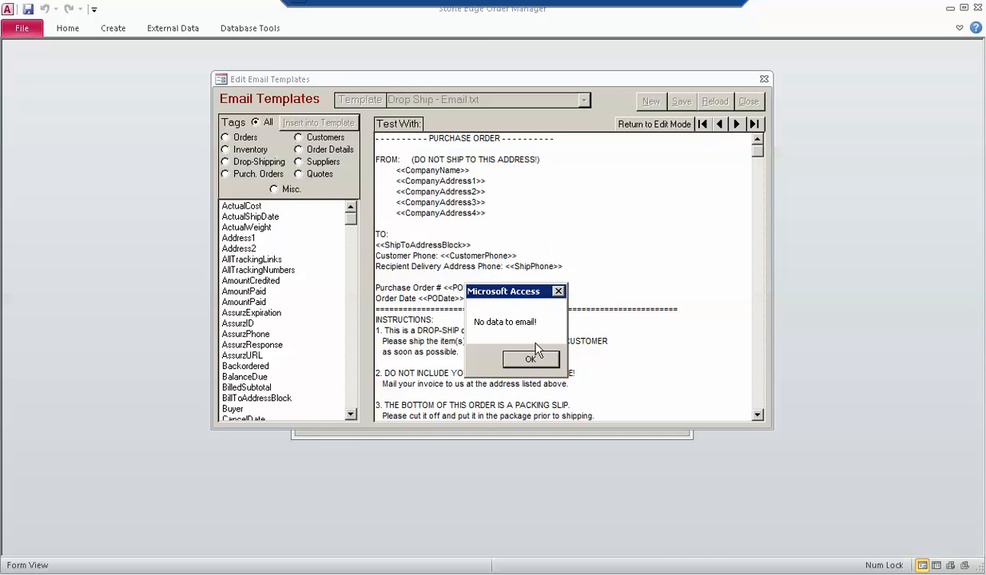
click(534, 356)
click(623, 123)
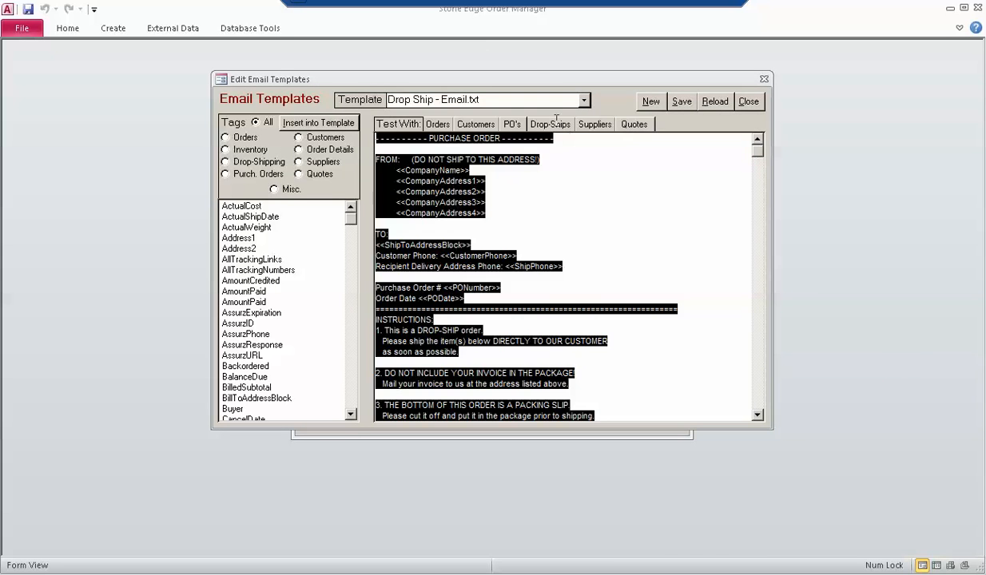
Test the template with drop-ship data and go to the last available record, dismissing the messages along the way.
click(534, 124)
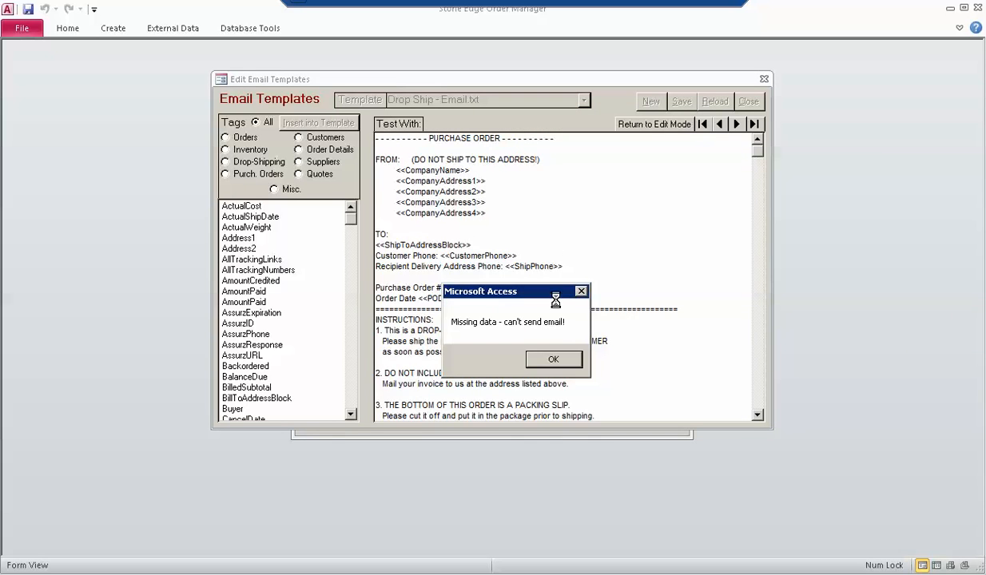
click(553, 358)
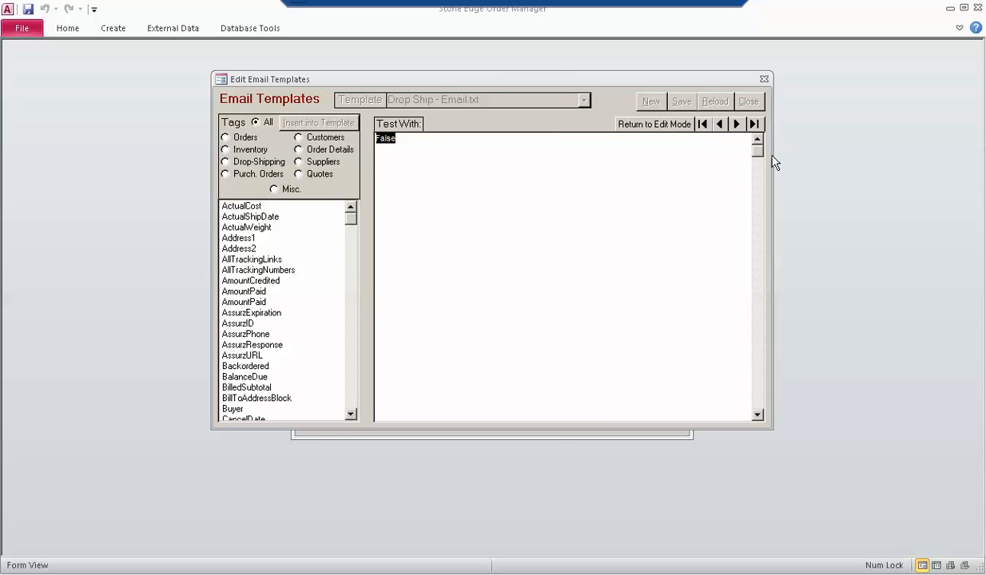
click(736, 125)
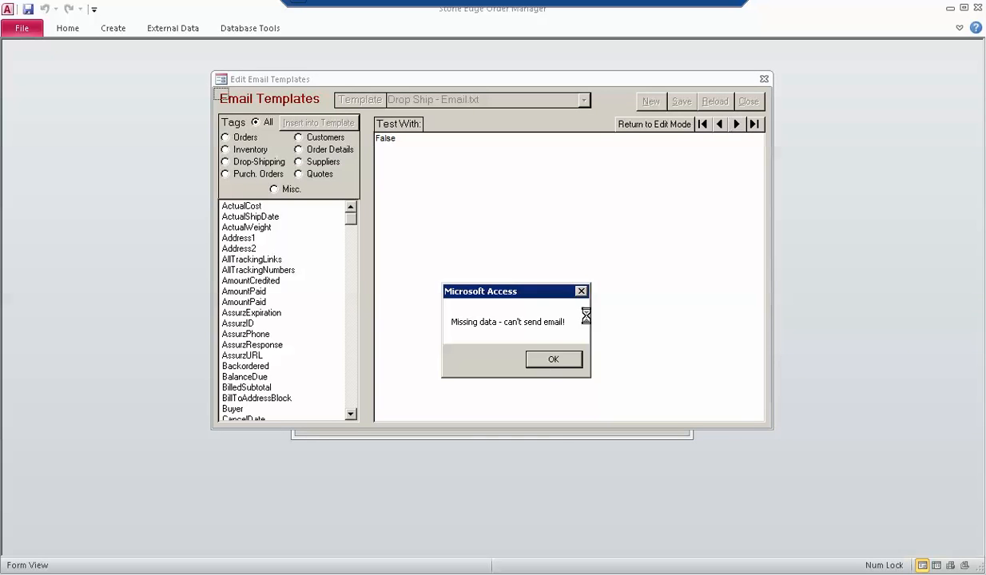
click(553, 360)
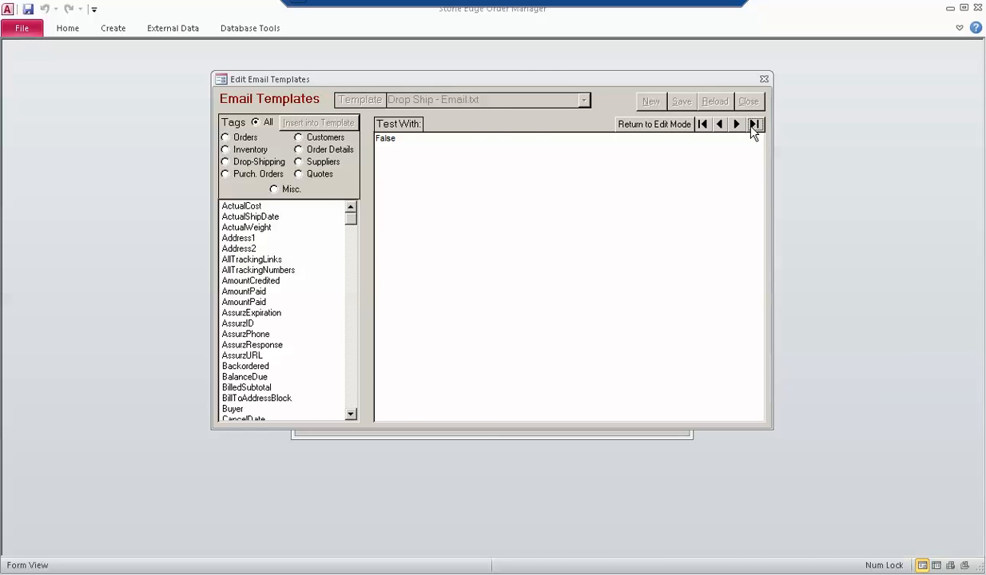
click(738, 126)
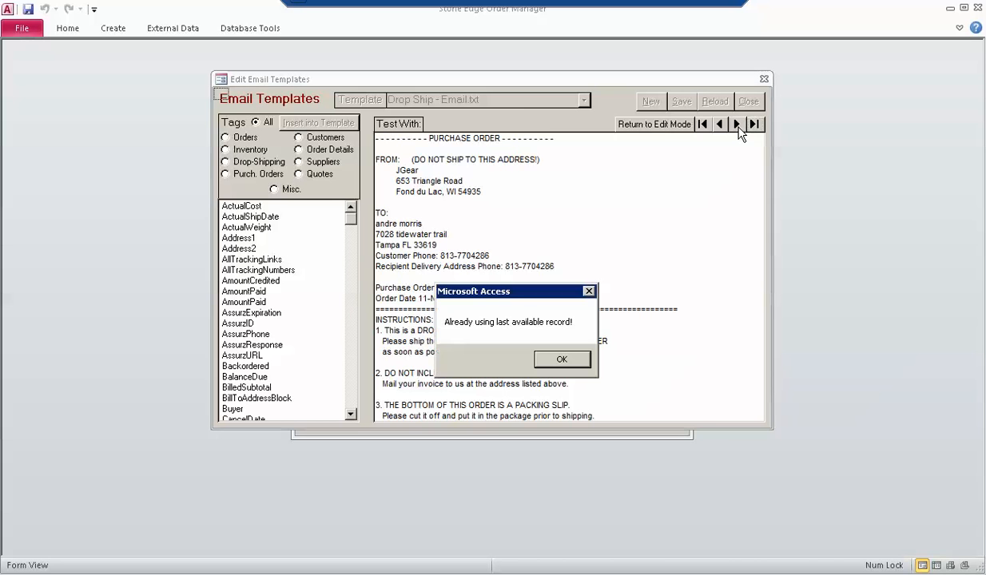
click(552, 358)
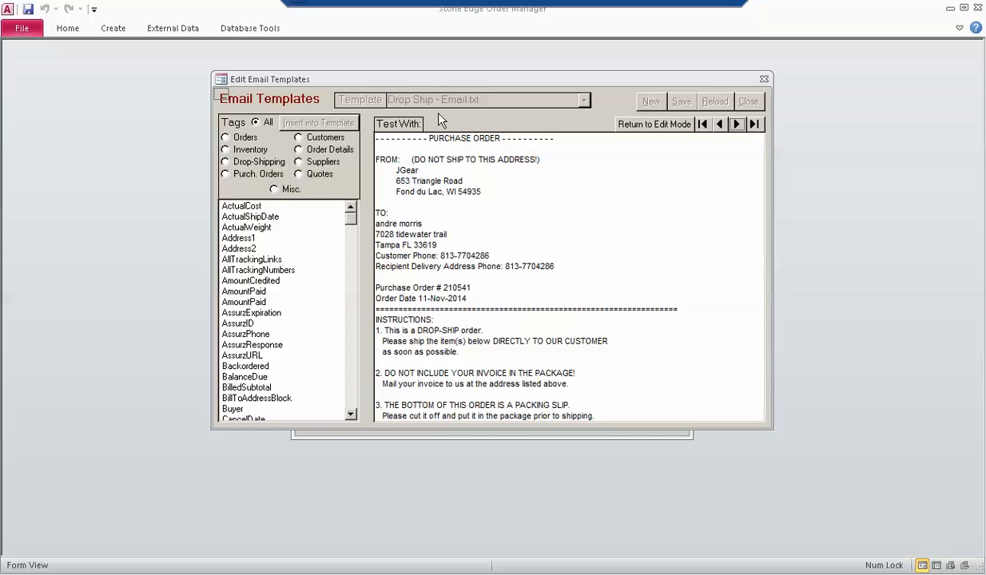
Review the merged drop-ship purchase order and packing slip to the end, and compare them with the template's merge tags in edit mode.
click(465, 201)
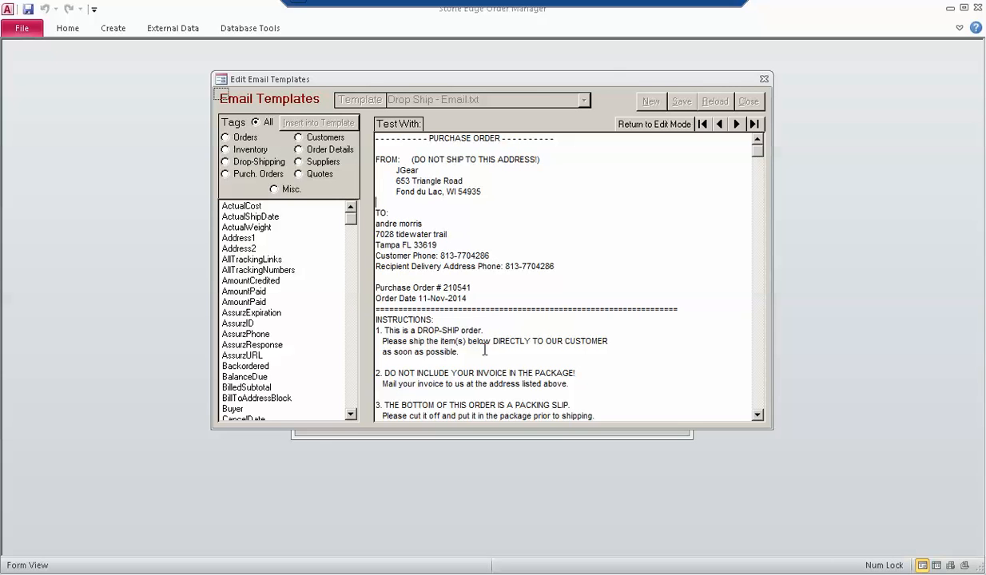
click(757, 416)
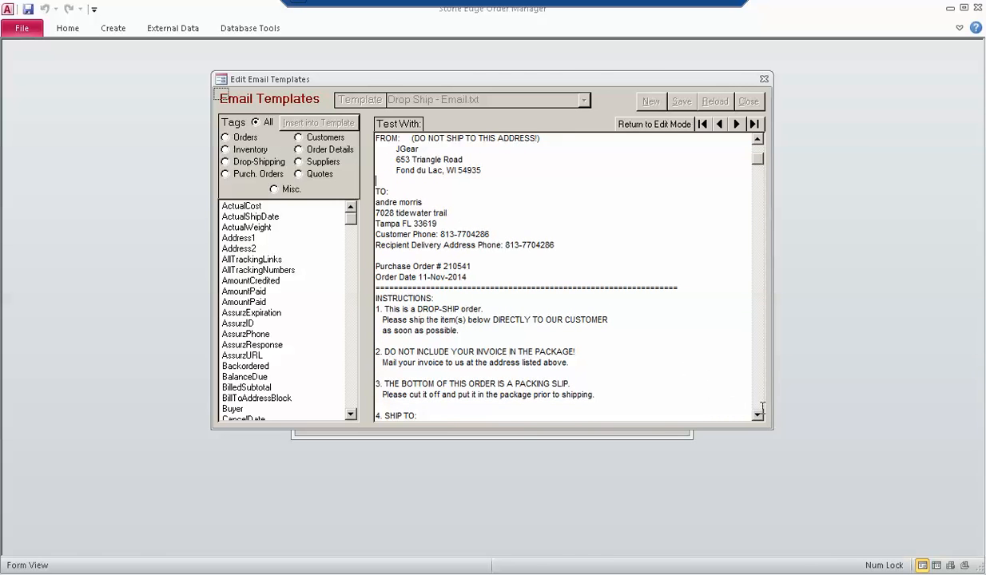
drag(758, 416, 758, 418)
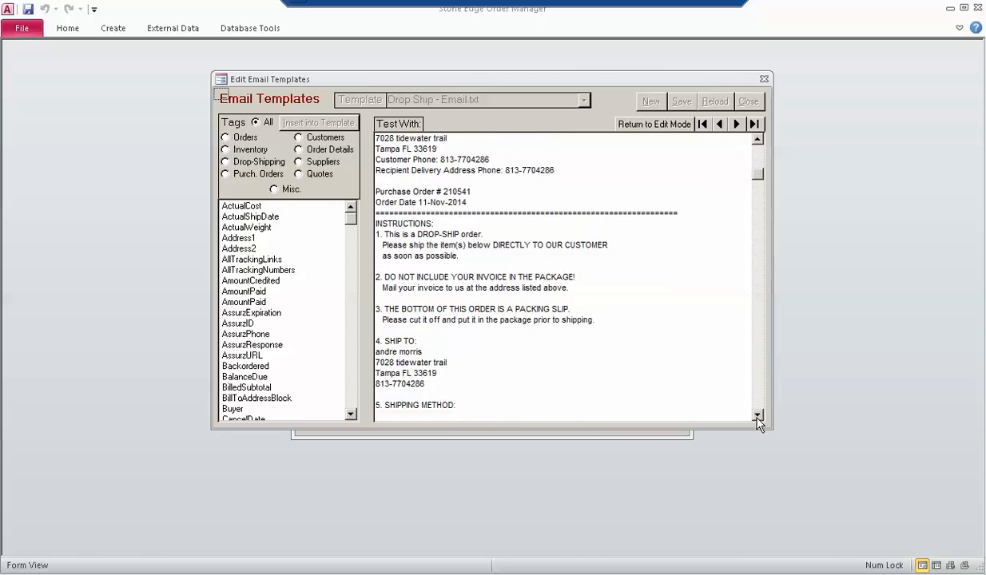
click(757, 418)
click(758, 397)
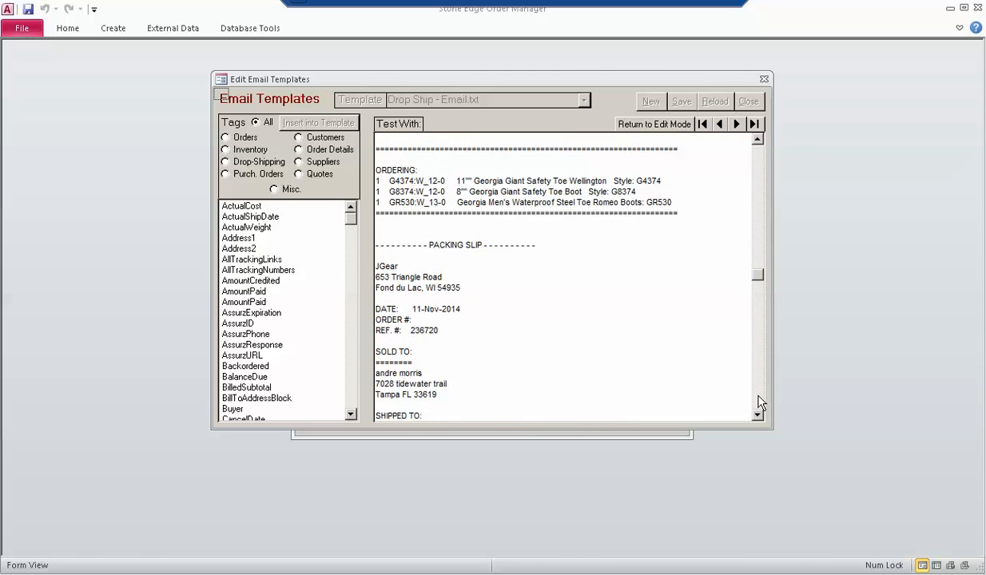
click(758, 404)
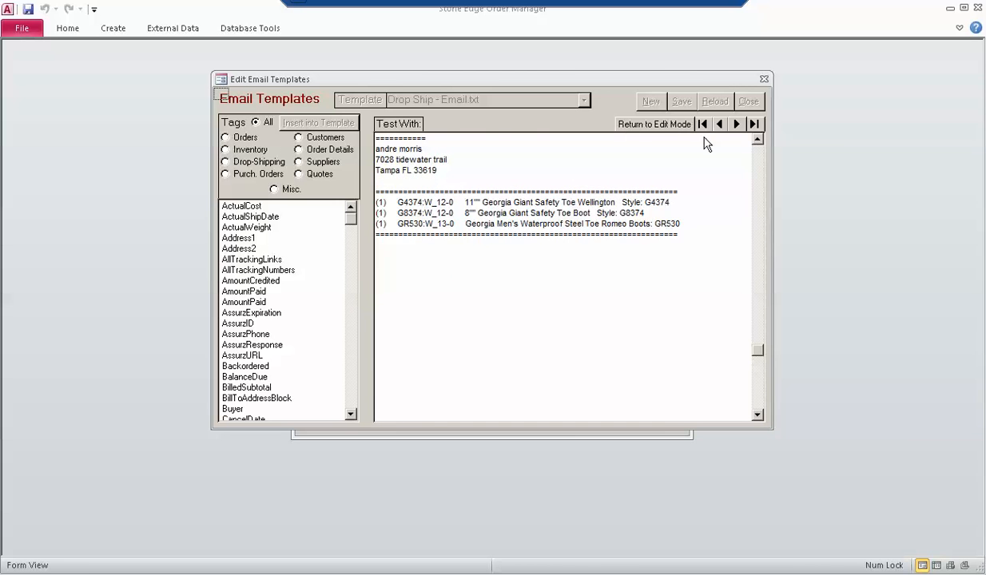
click(619, 123)
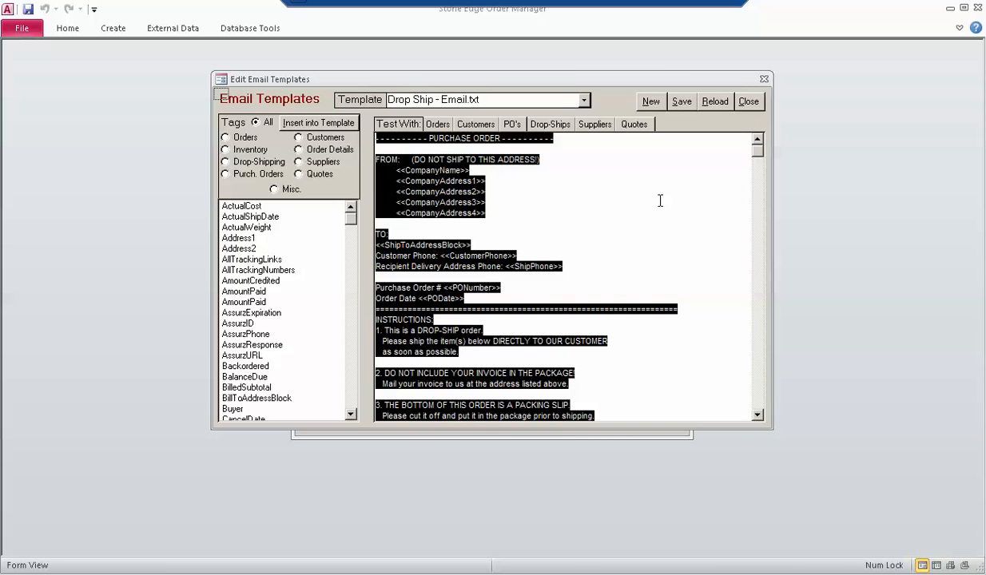
click(449, 191)
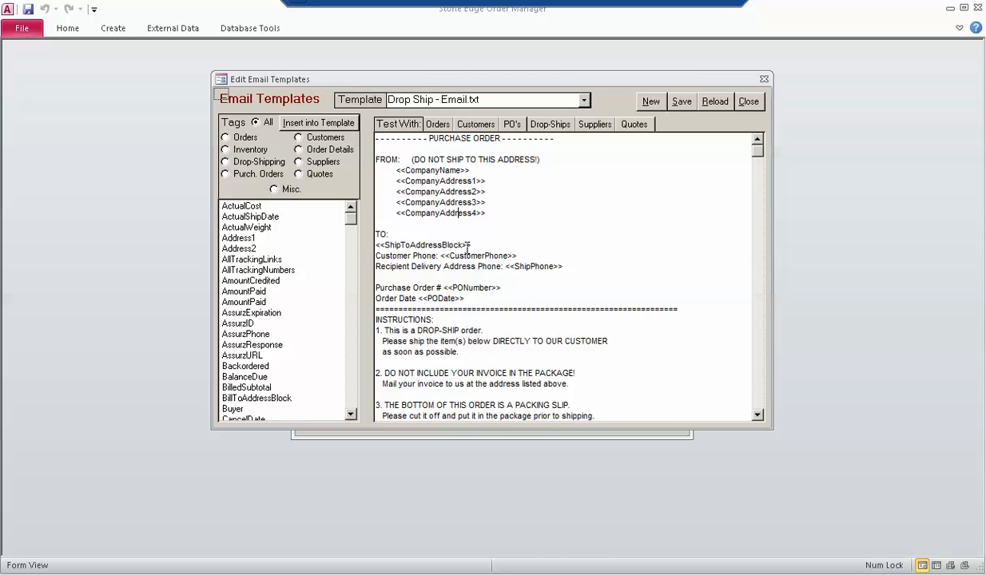
click(756, 395)
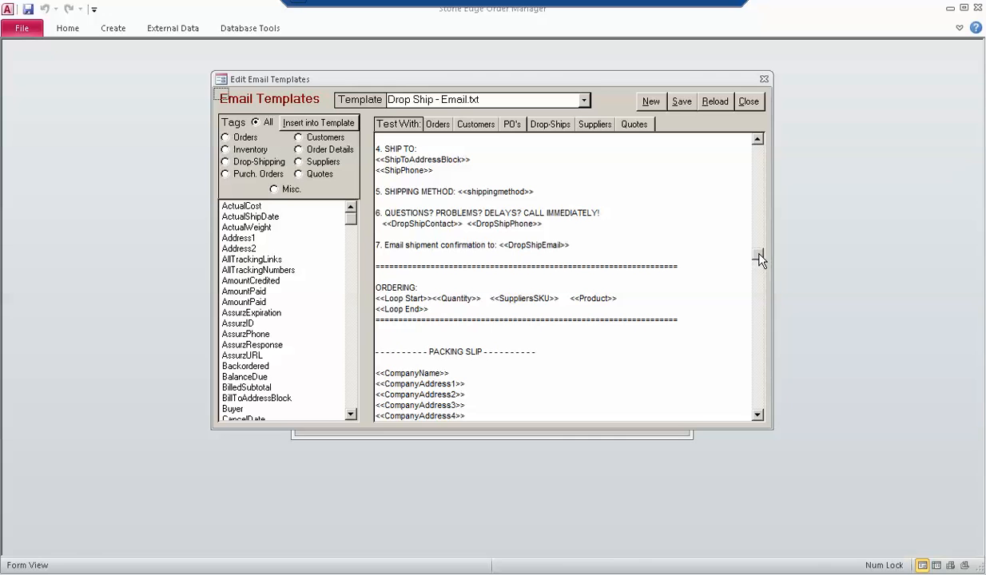
Load the HTML Confirmation with Invoice.txt template and examine the section beginning at the HTML Start tag.
click(584, 100)
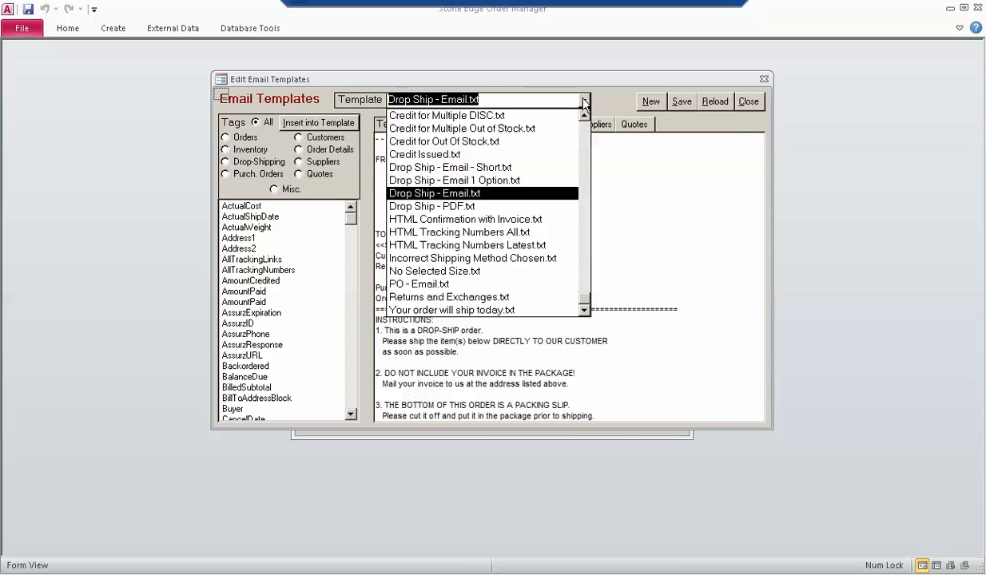
click(492, 219)
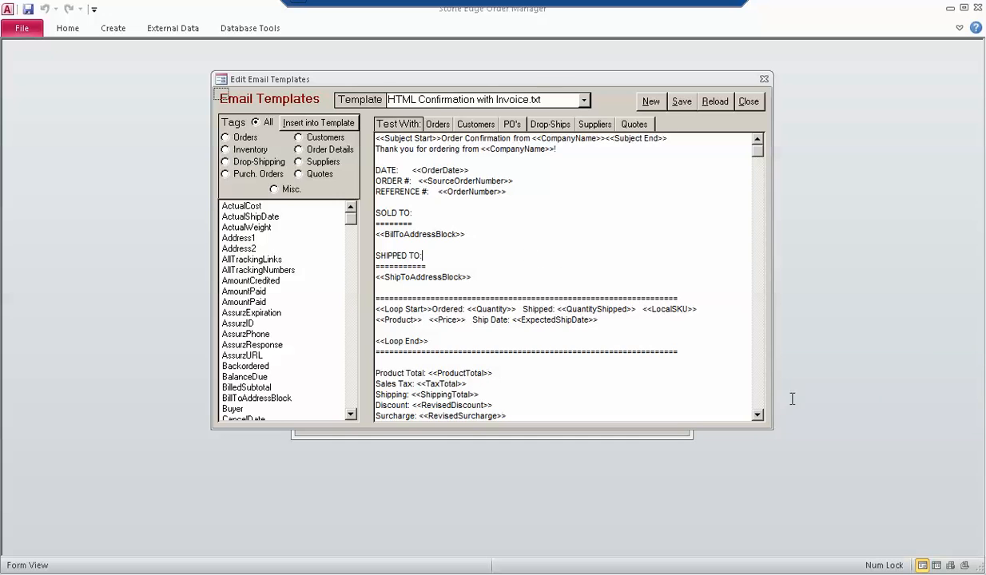
click(756, 403)
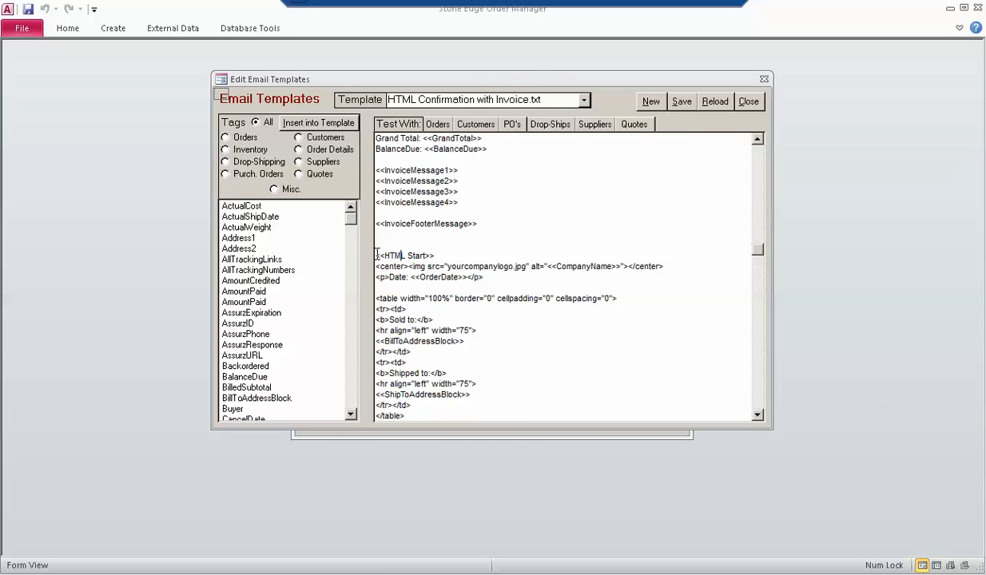
drag(377, 254, 530, 266)
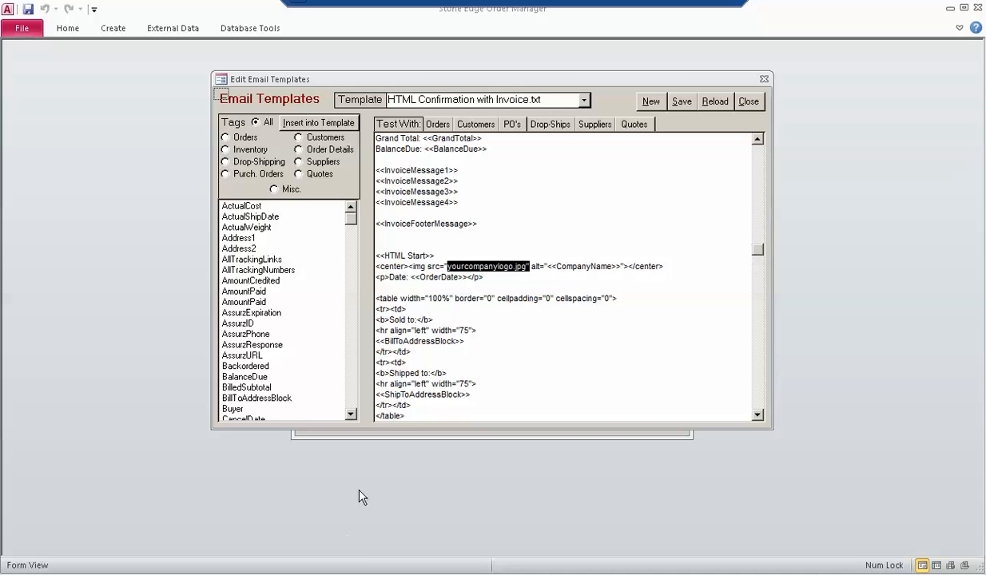
click(454, 266)
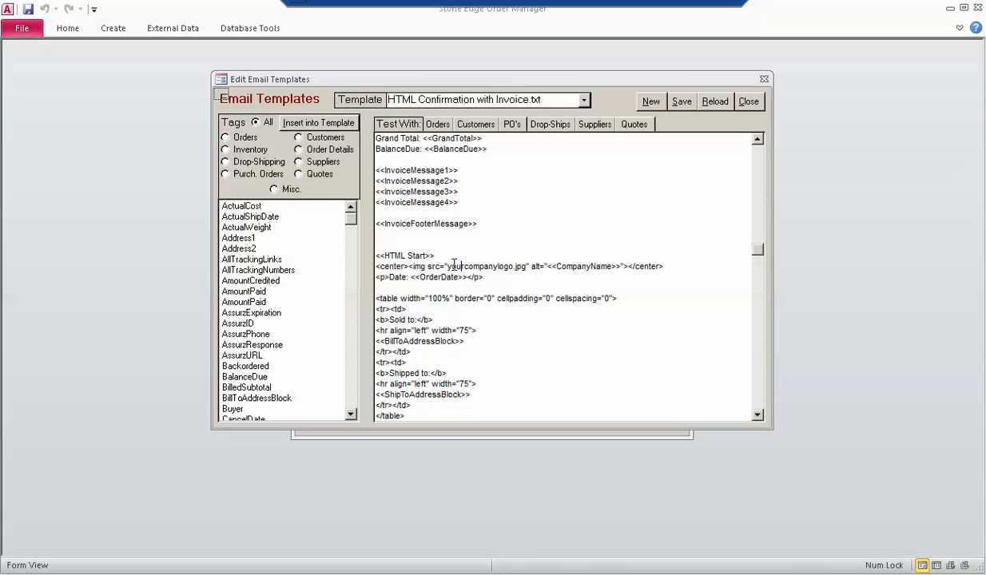
drag(449, 265, 528, 266)
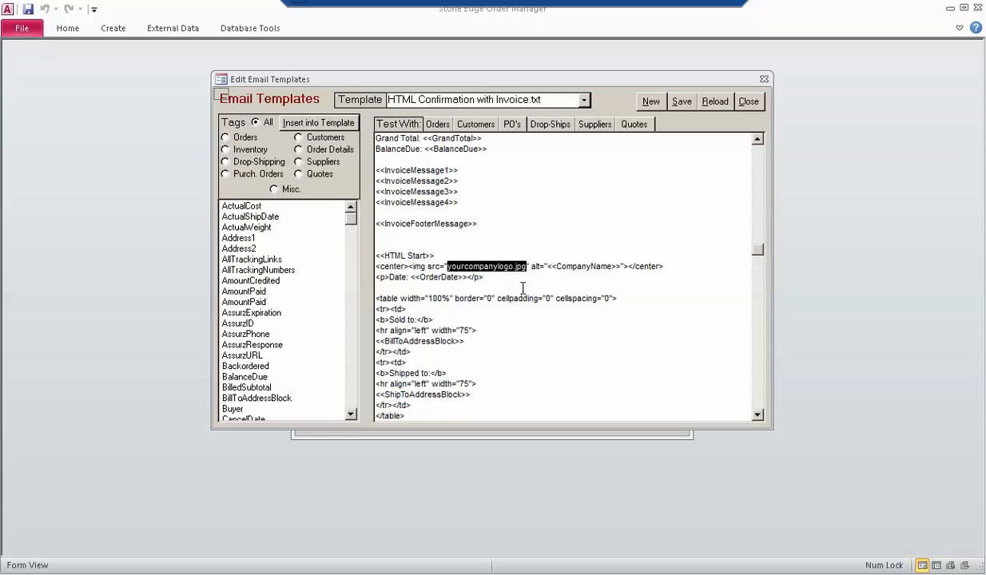
text(http://www.onlinebootstore.com/img/bootstrore-logo.png)
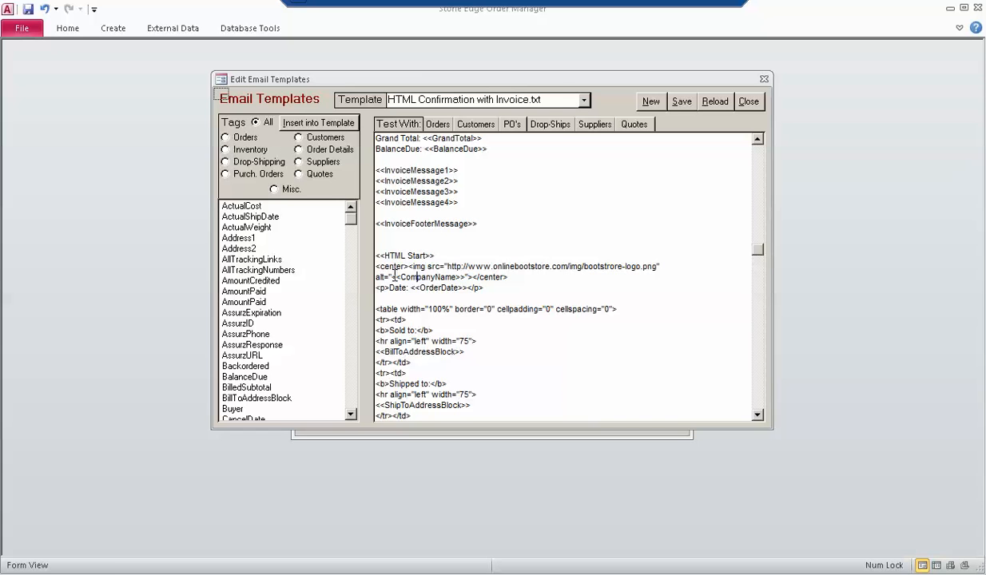
Examine the CompanyName tag in the logo's alt text and the OrderDate tag beneath it.
drag(391, 278, 463, 278)
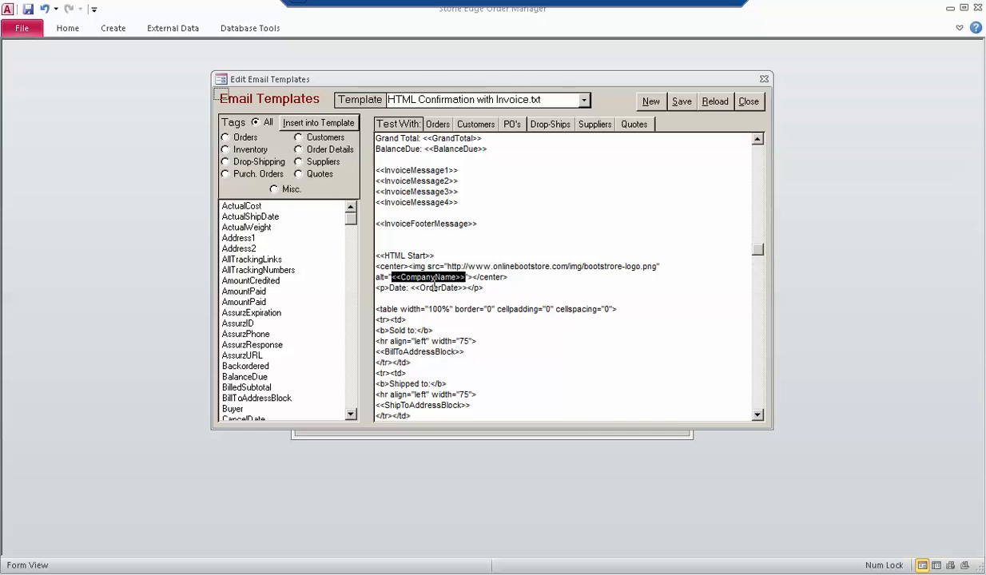
click(452, 288)
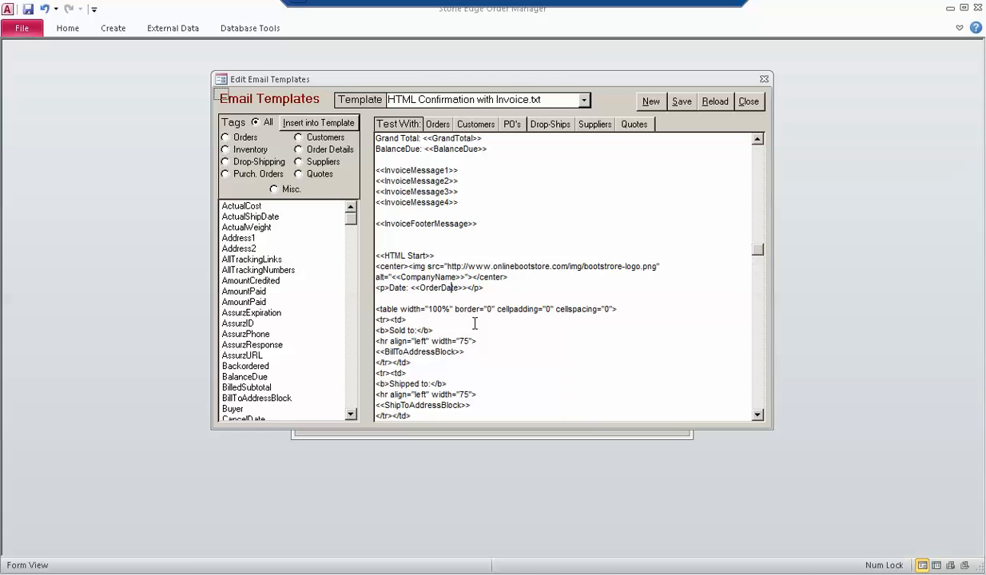
click(513, 276)
key(ctrl+a)
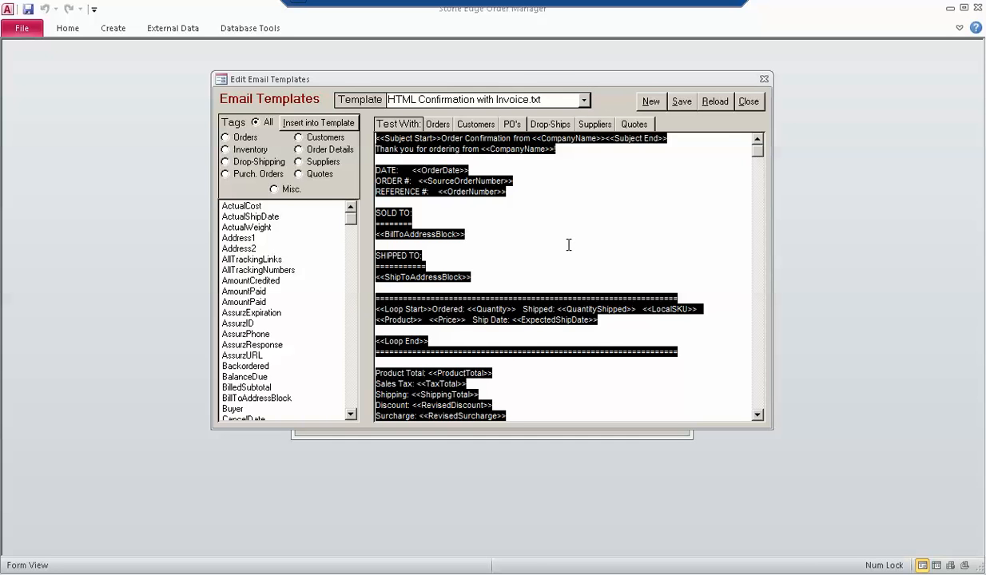
Test the HTML confirmation template with order data, dismiss the message, and go to the last order record.
click(438, 126)
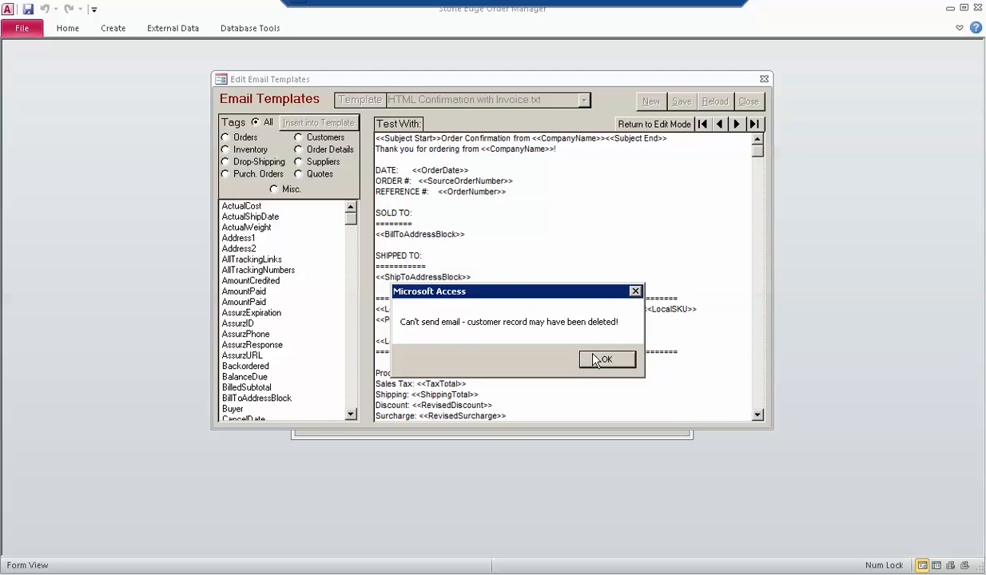
click(606, 361)
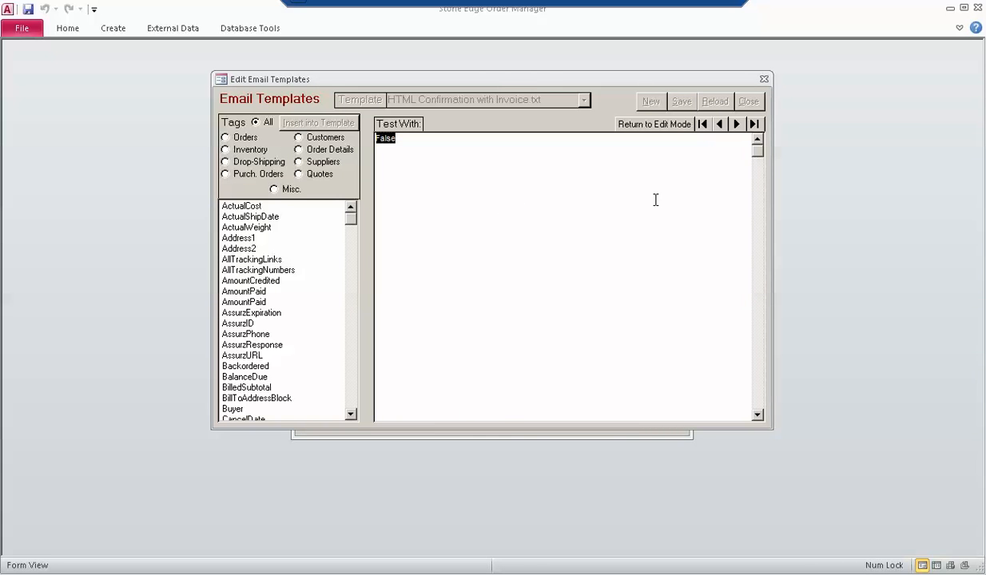
click(755, 123)
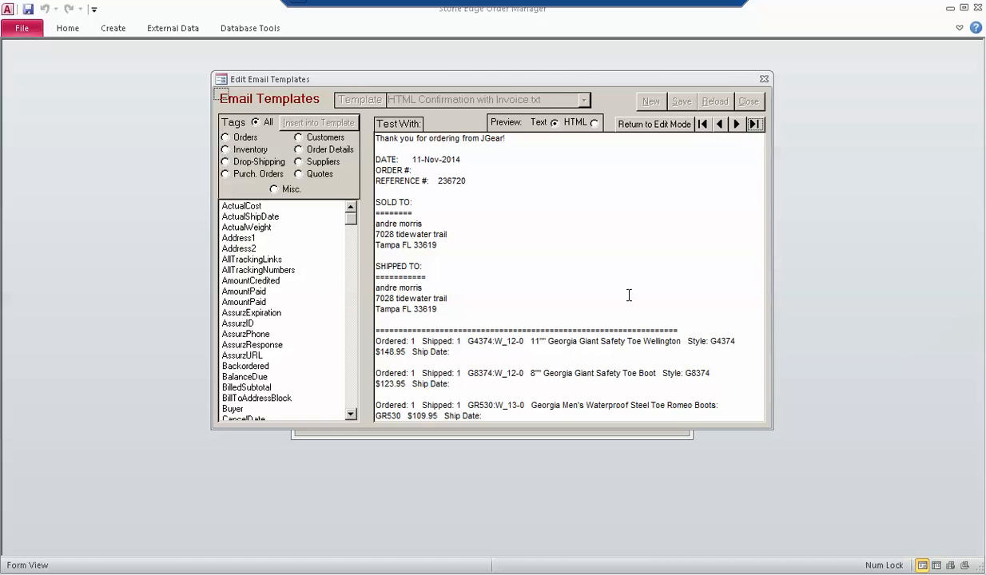
Read through the text preview of the order confirmation from start to end.
click(670, 342)
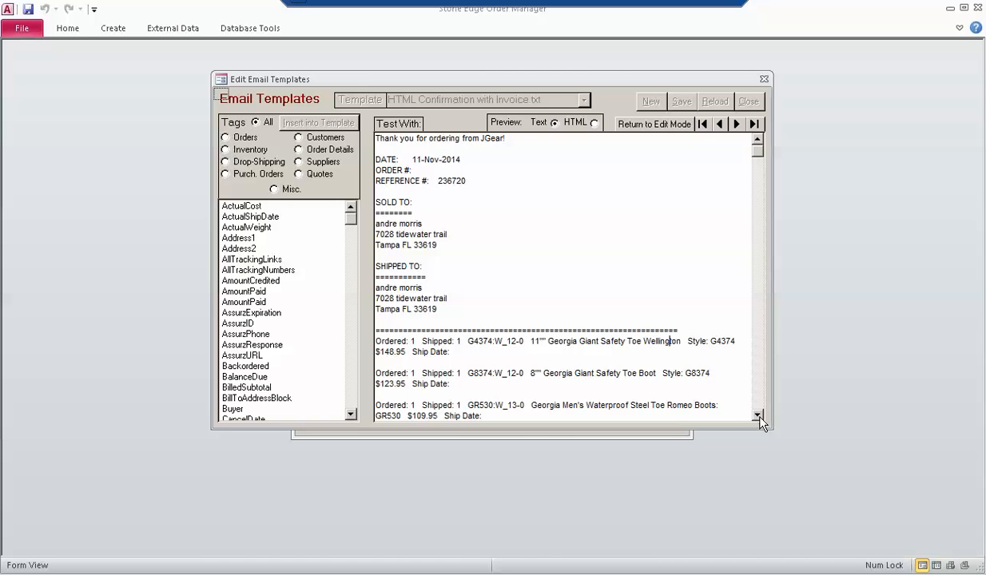
scroll(757, 415, down, 3)
scroll(759, 417, down, 8)
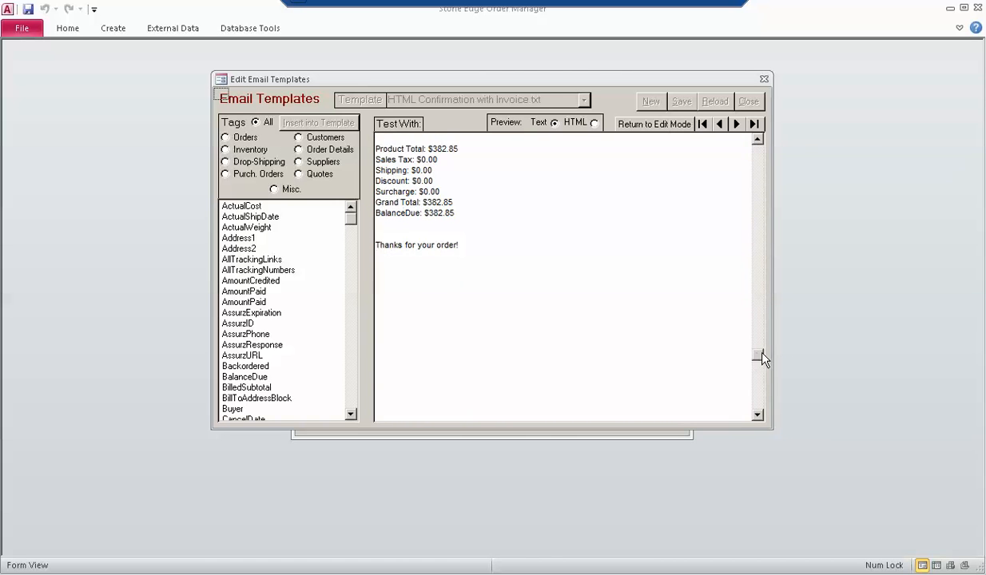
drag(758, 356, 769, 167)
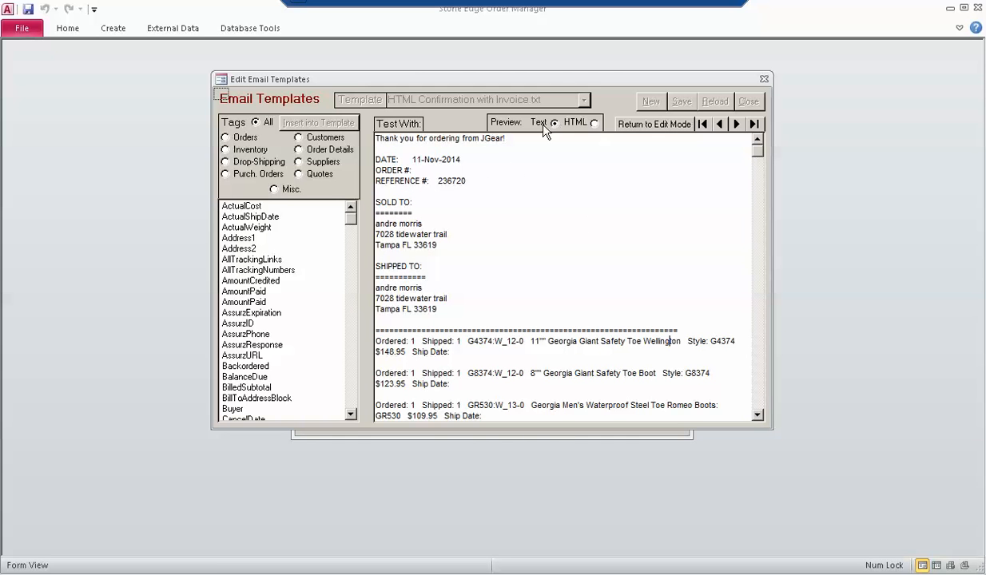
Preview the order confirmation as HTML, check the logo and layout, and return to edit mode.
click(594, 123)
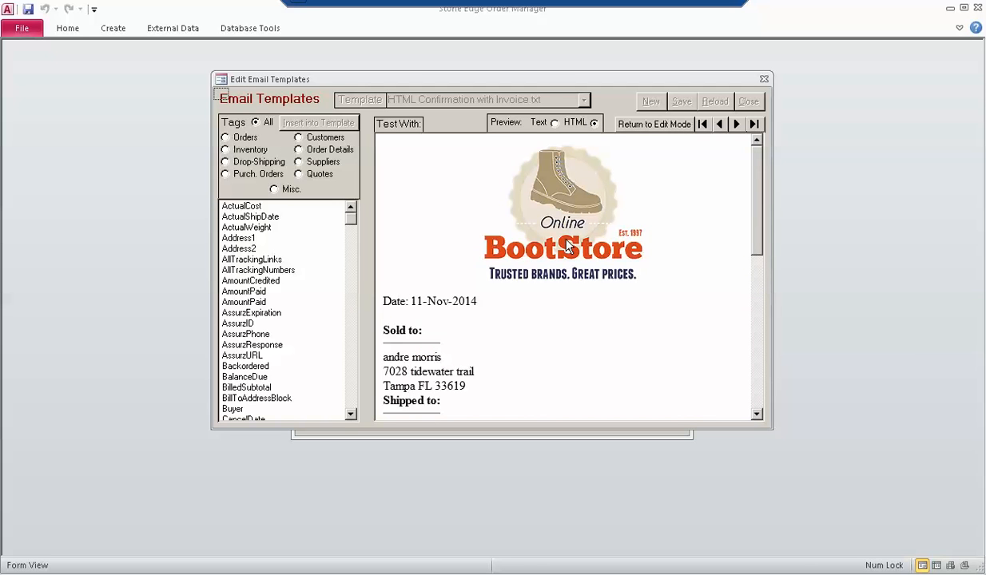
drag(759, 227, 772, 172)
click(648, 126)
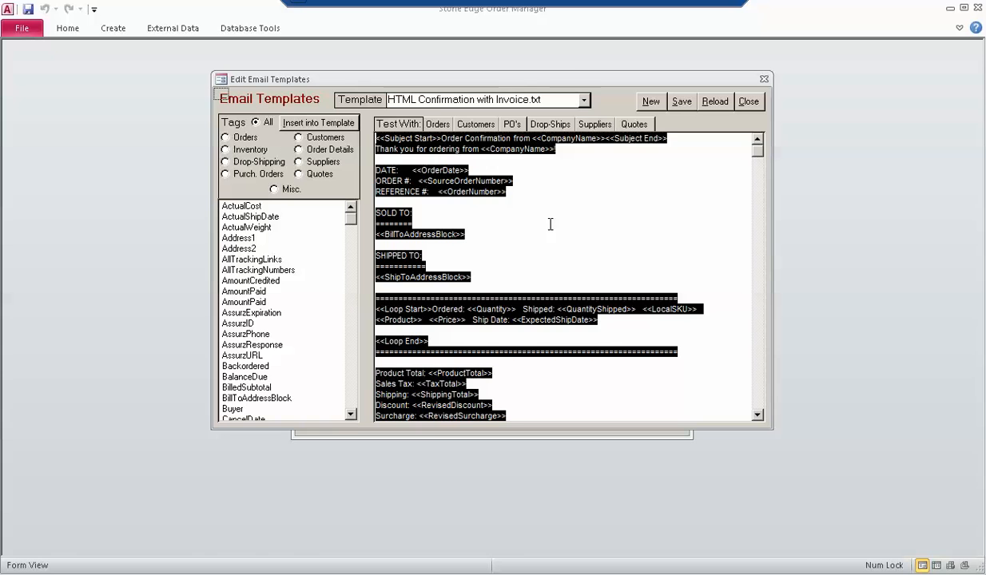
Load the Drop Ship - Email.txt template and look over its purchase order text.
click(569, 100)
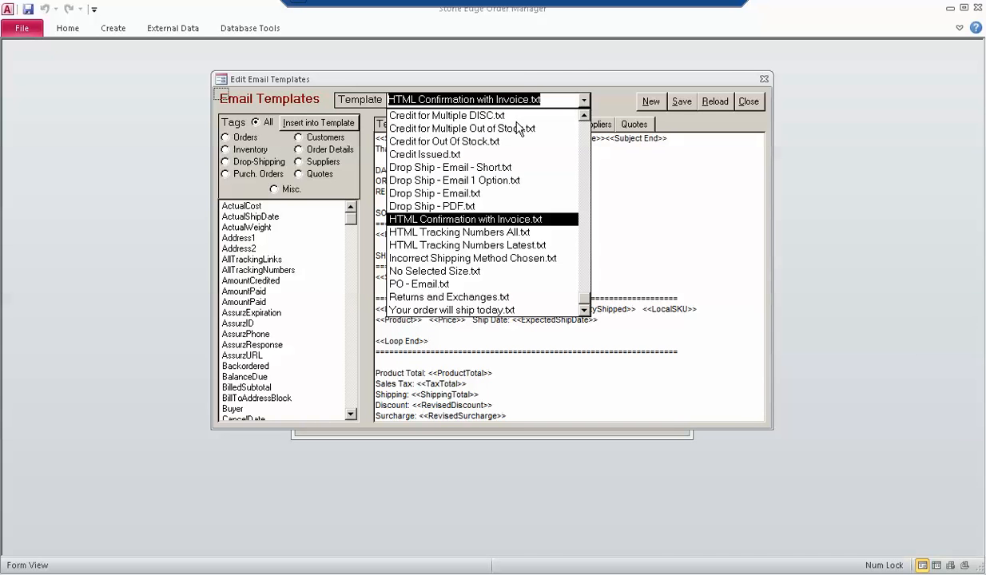
click(444, 193)
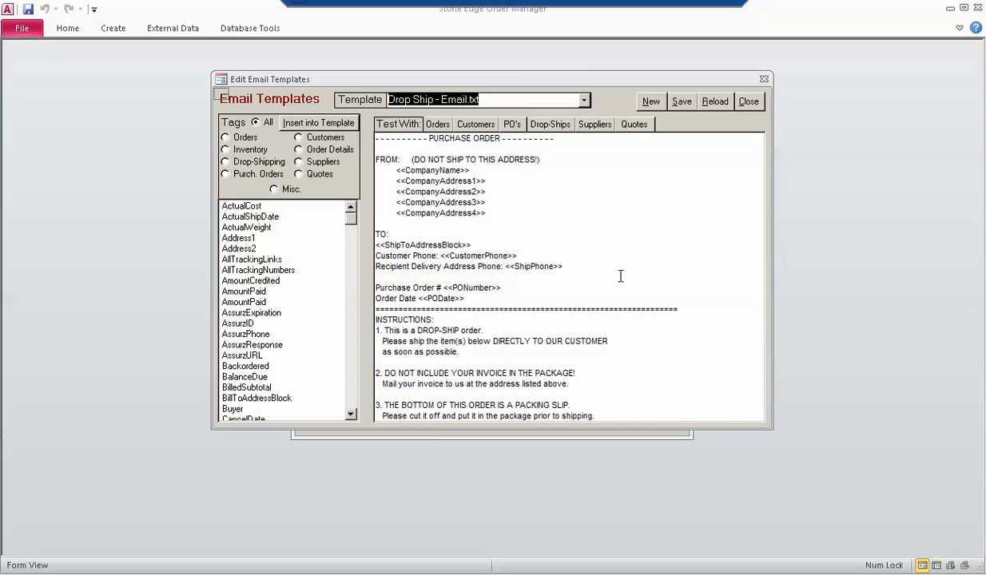
click(532, 226)
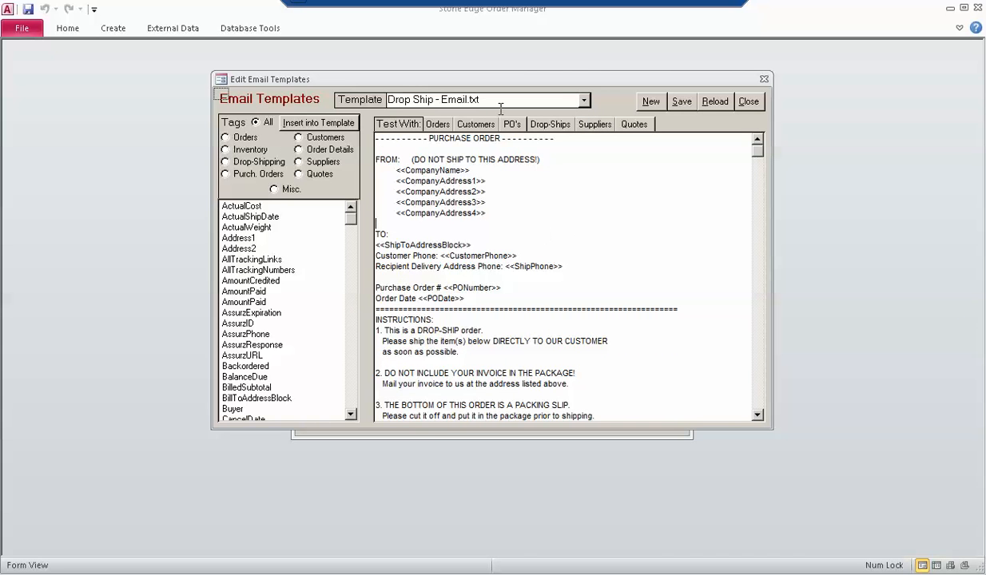
Load the PO - Email.txt template and read through its tags and layout from start to end.
click(584, 100)
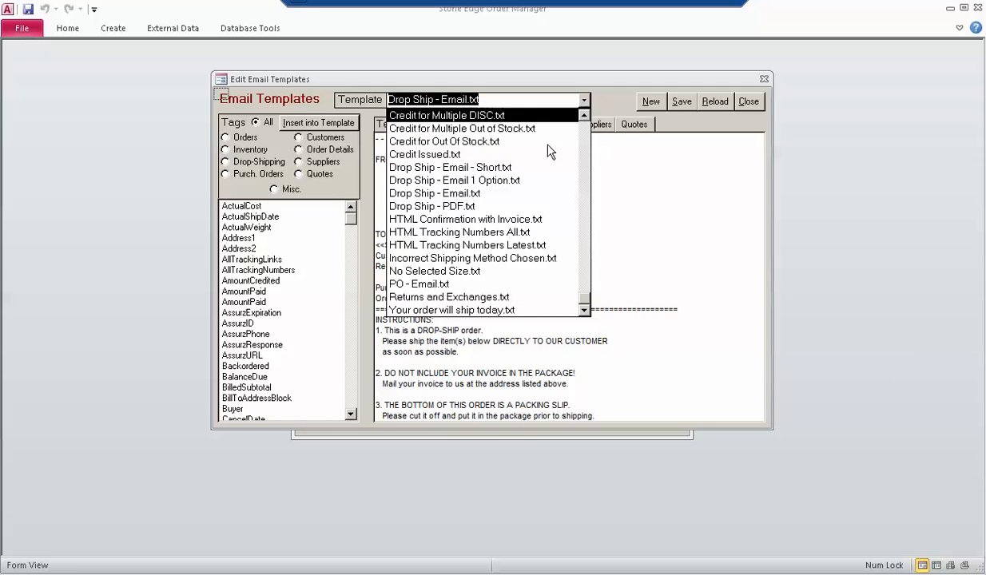
click(449, 283)
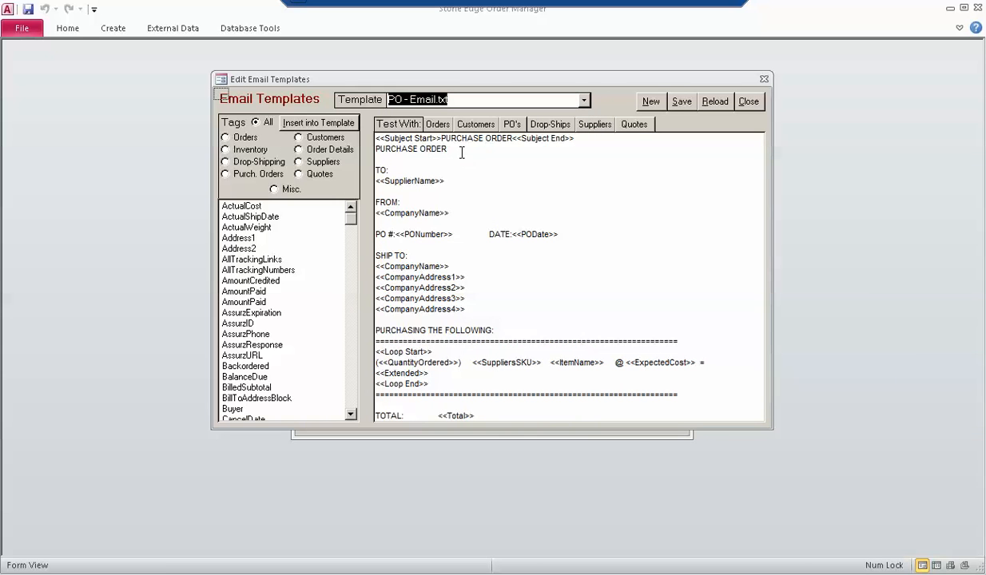
click(462, 226)
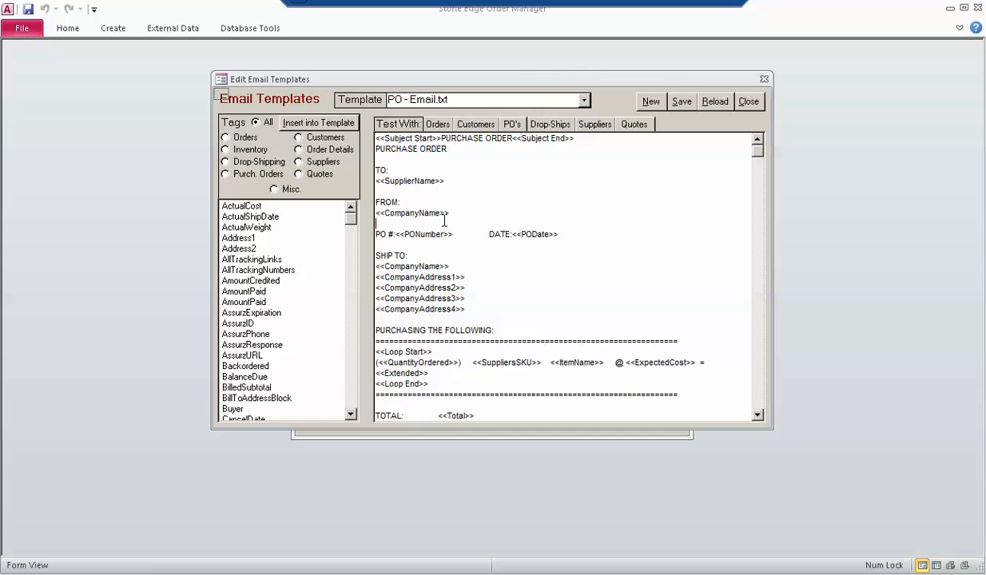
click(466, 152)
click(757, 415)
click(757, 416)
click(757, 415)
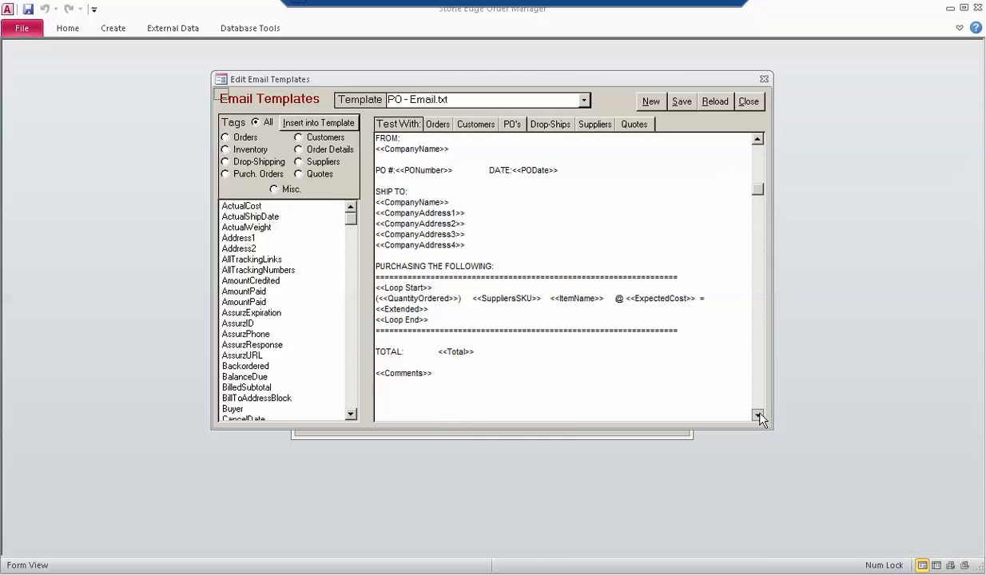
click(758, 415)
click(757, 415)
drag(759, 264, 773, 145)
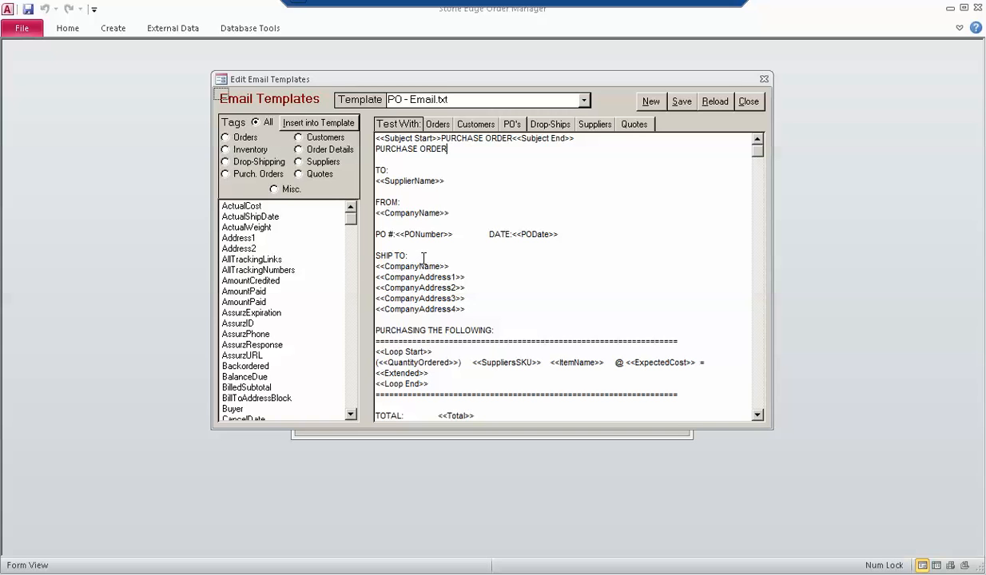
key(Tab)
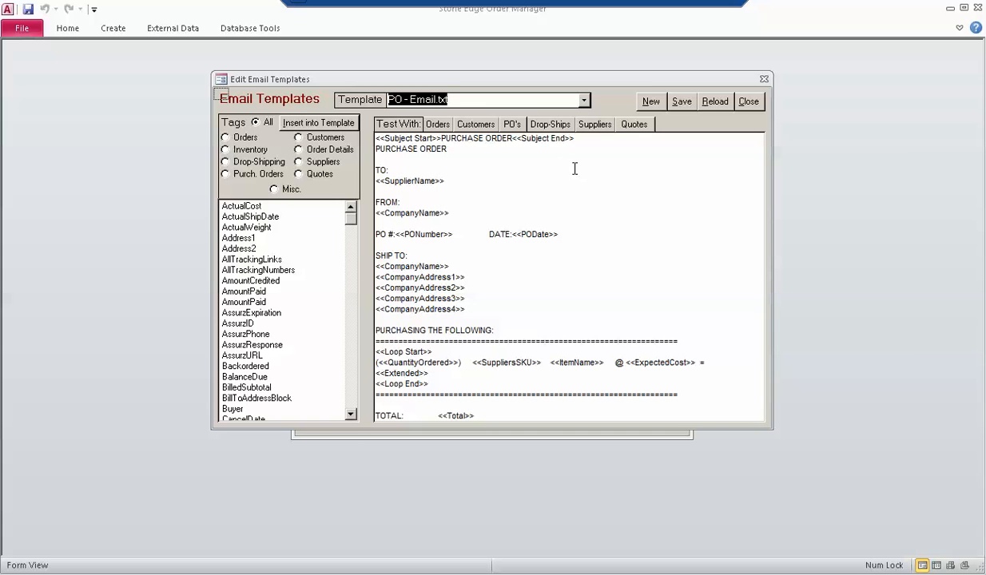
Close the email template editor and open List Maintenance from the maintenance functions.
click(746, 102)
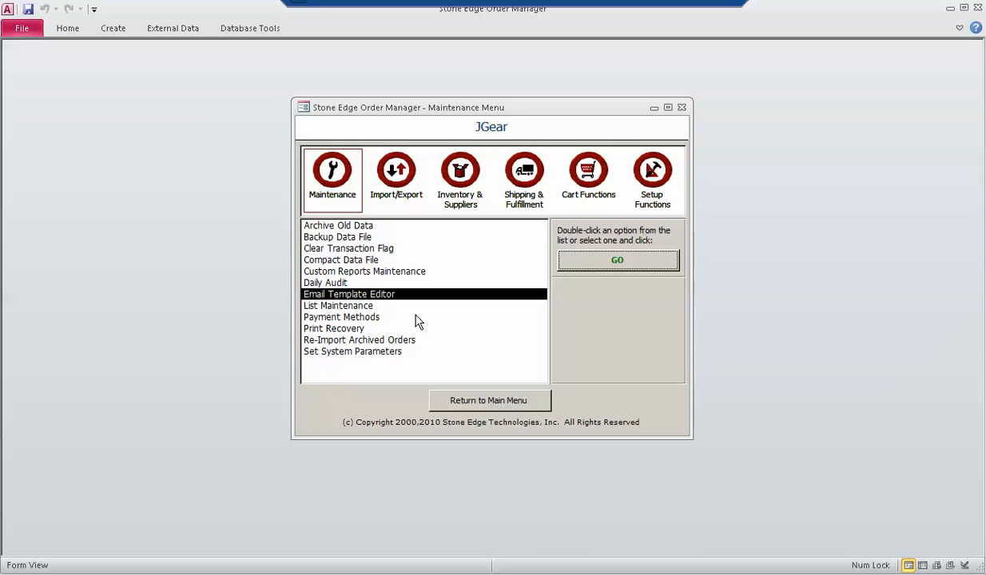
click(460, 171)
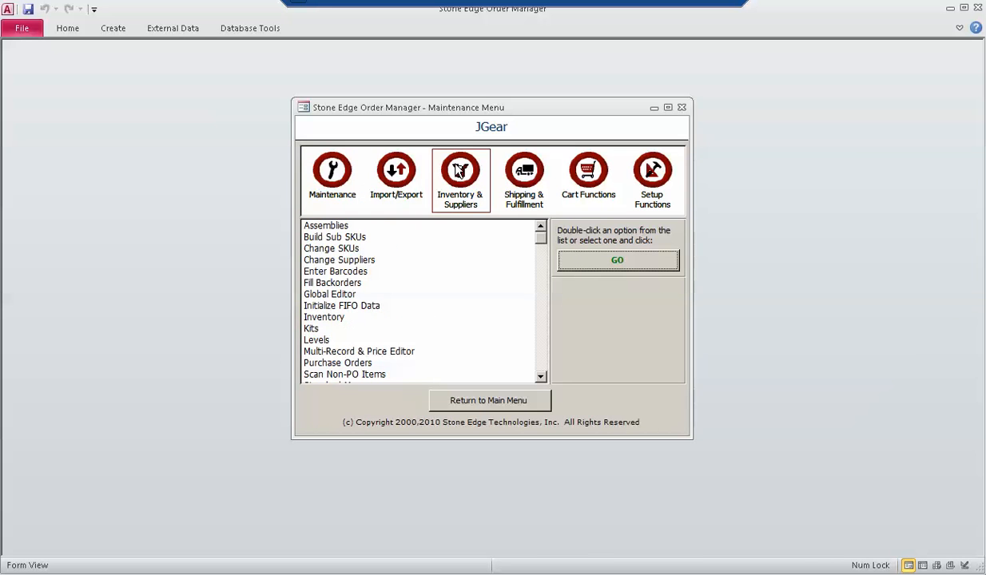
click(334, 177)
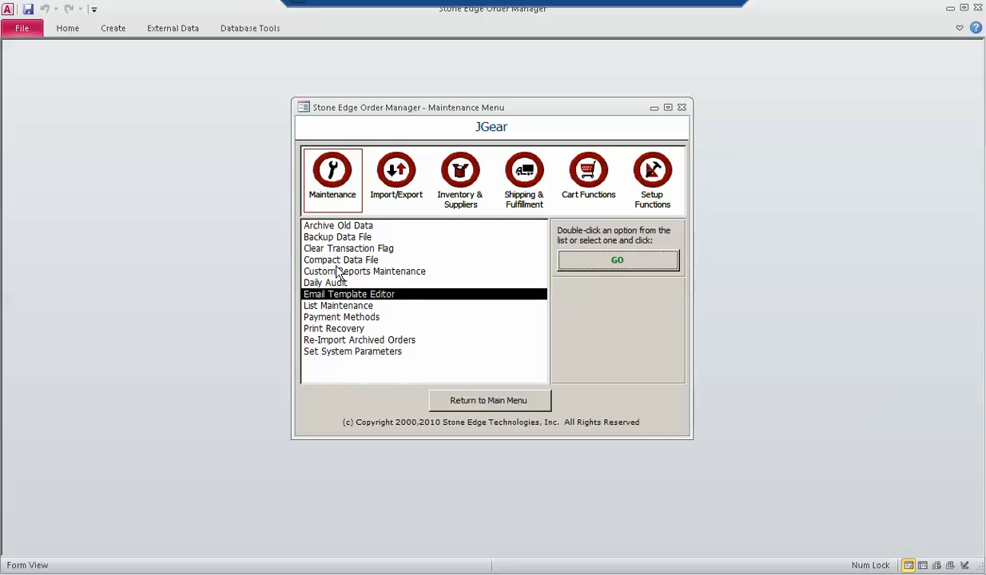
click(345, 305)
click(617, 260)
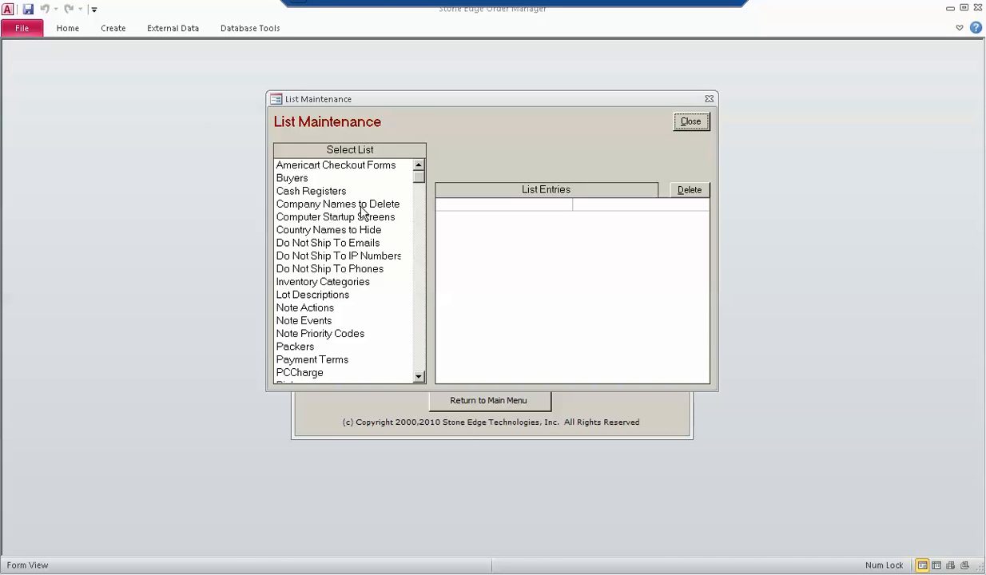
Add the entries Net 30 and Net 45 to the Payment Terms list.
click(323, 361)
click(586, 155)
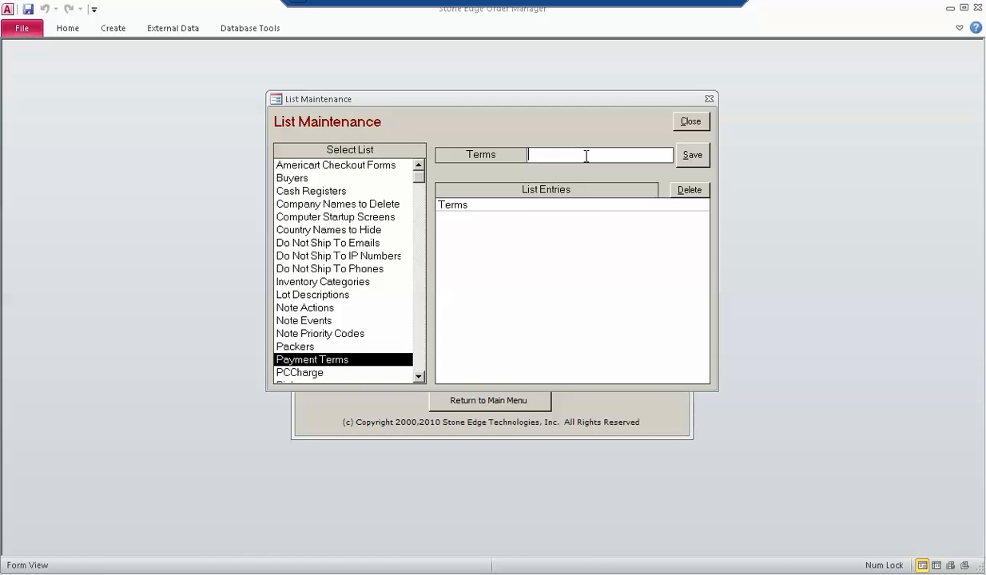
text(Net 30)
click(691, 155)
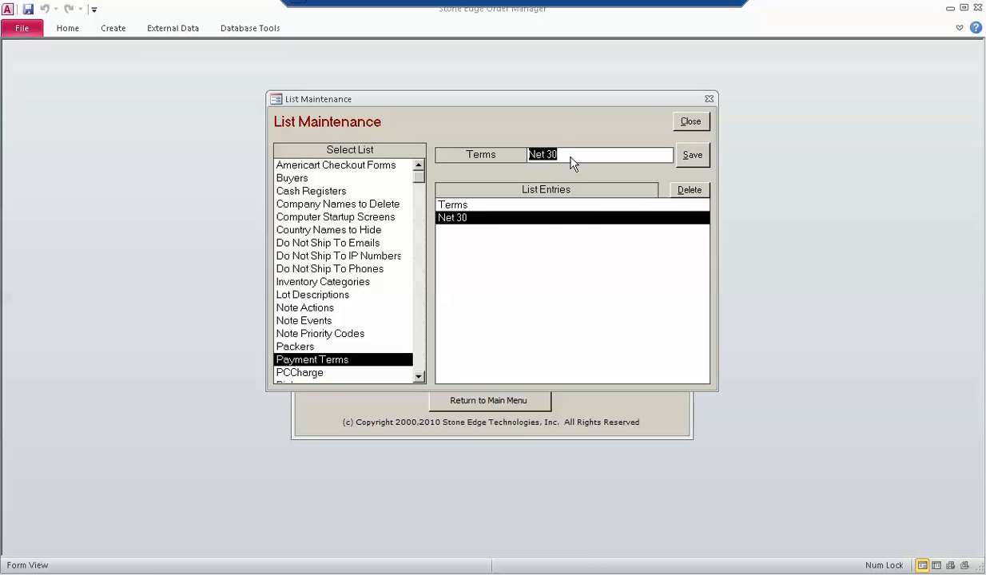
text(Net 45)
click(692, 155)
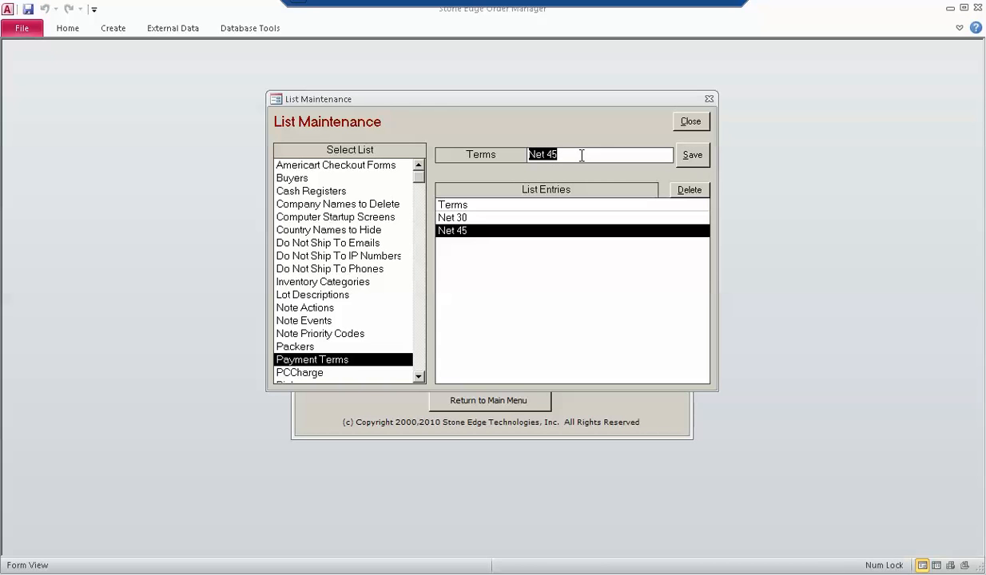
Add Net 60 and Due on Receipt to the payment terms, then close List Maintenance.
text(Net 60)
click(688, 157)
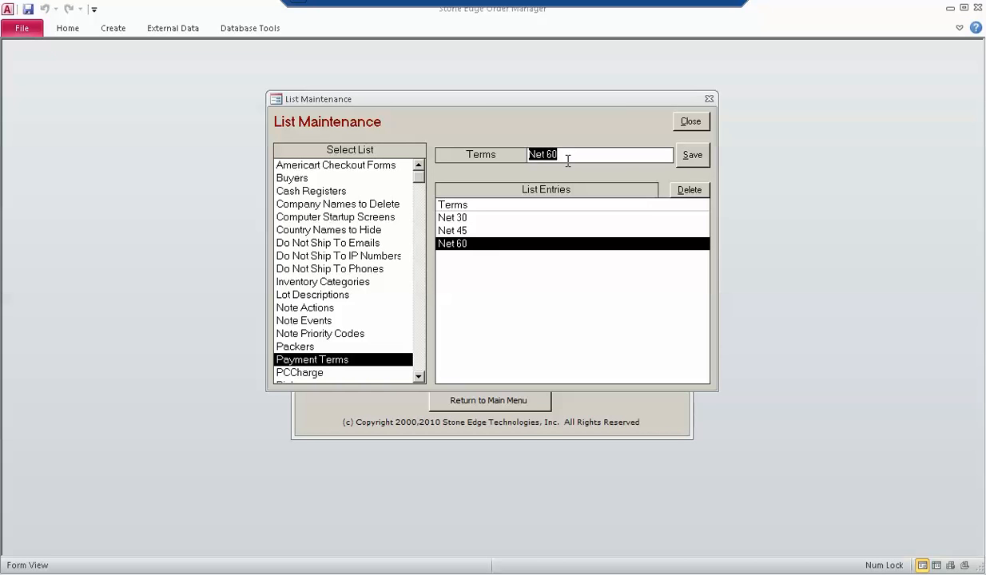
text(Due on Receipt)
click(689, 156)
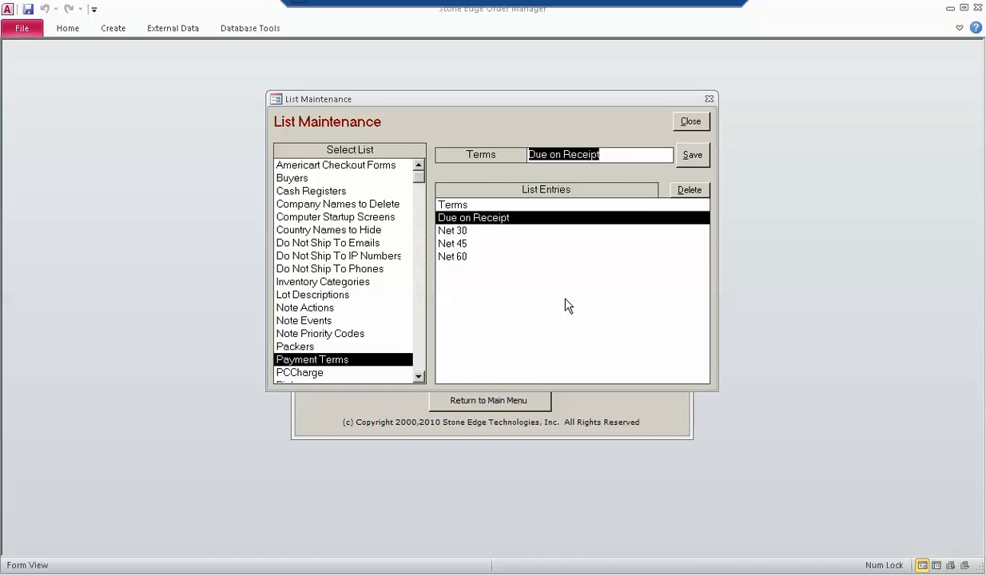
click(692, 123)
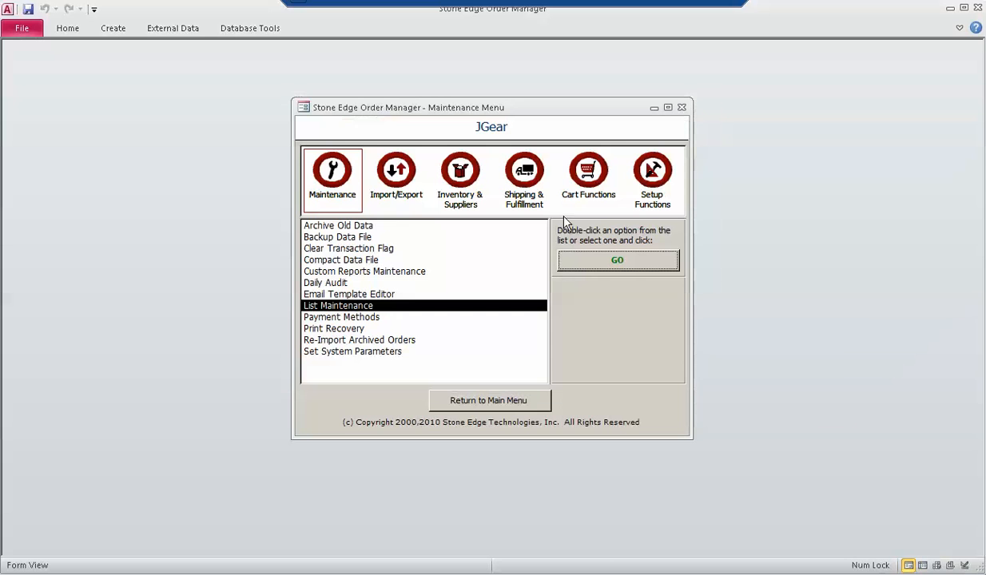
Leave the maintenance menu and open the creation of new purchase orders.
click(680, 109)
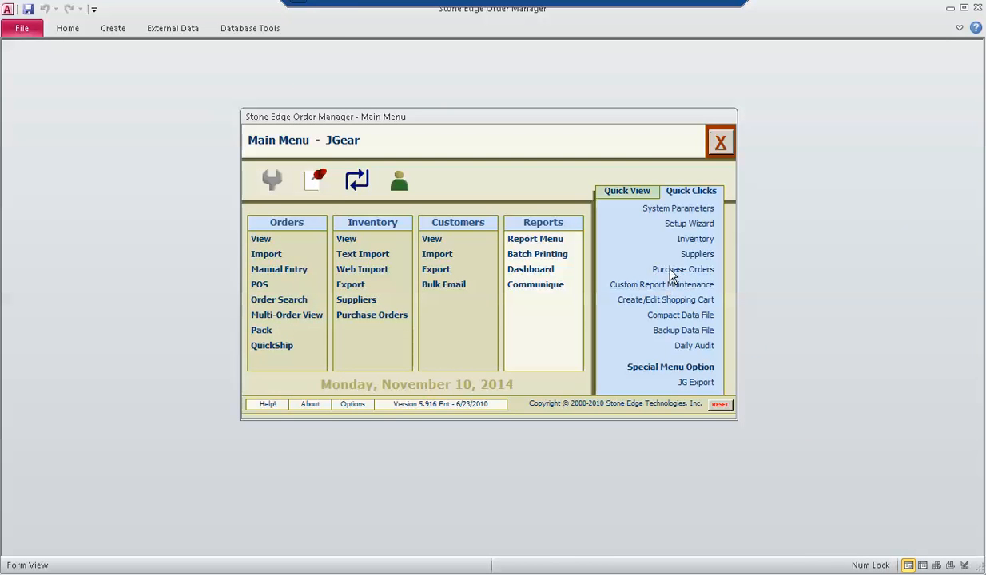
click(675, 313)
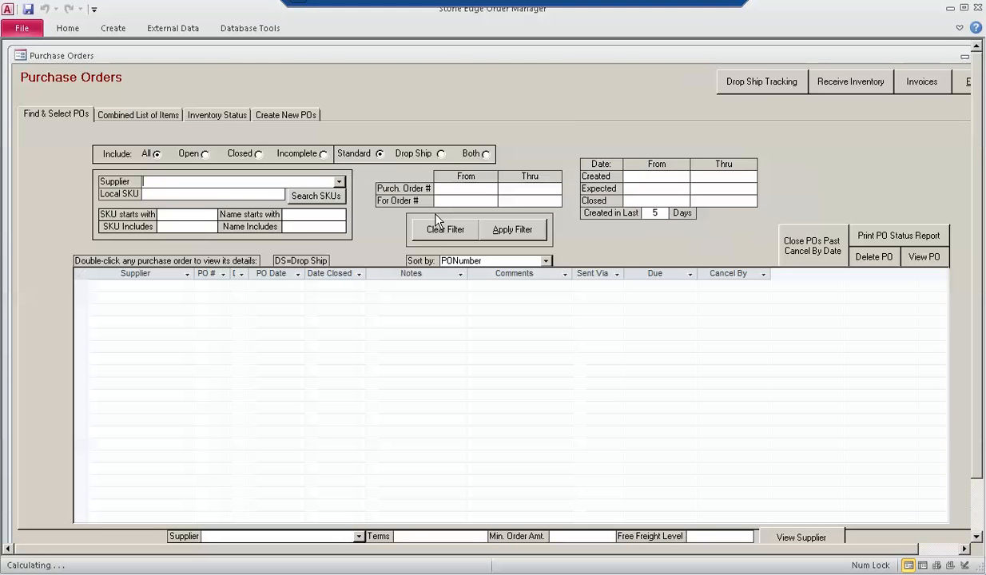
click(257, 117)
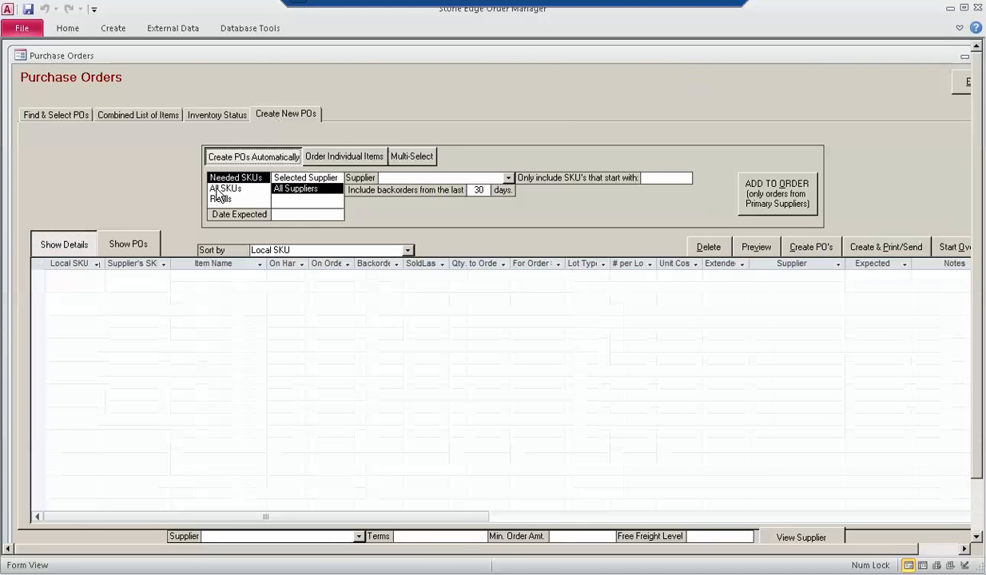
Set automatic PO creation to Refills for the selected supplier Keen.
click(321, 179)
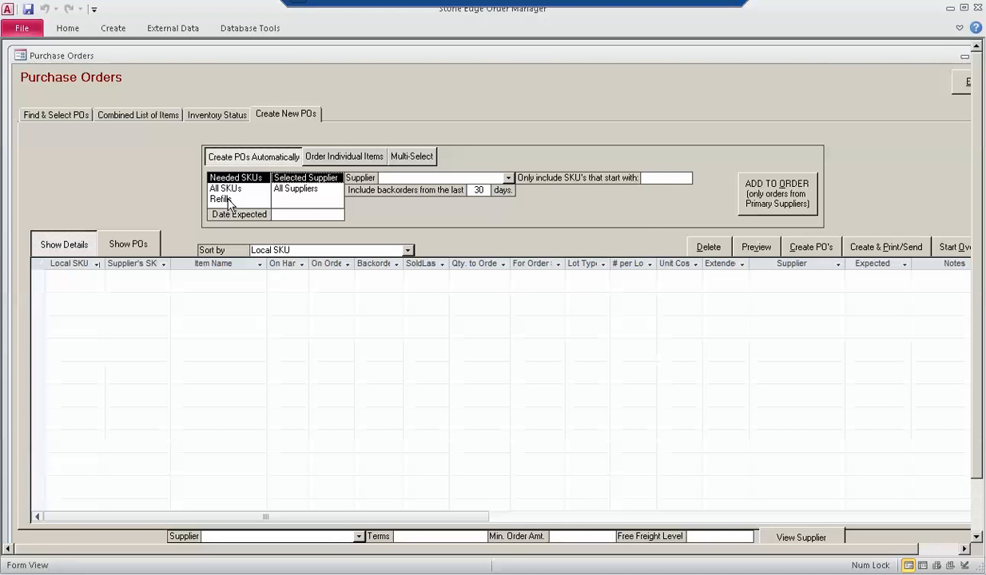
click(224, 199)
click(416, 176)
text(Keen)
key(Tab)
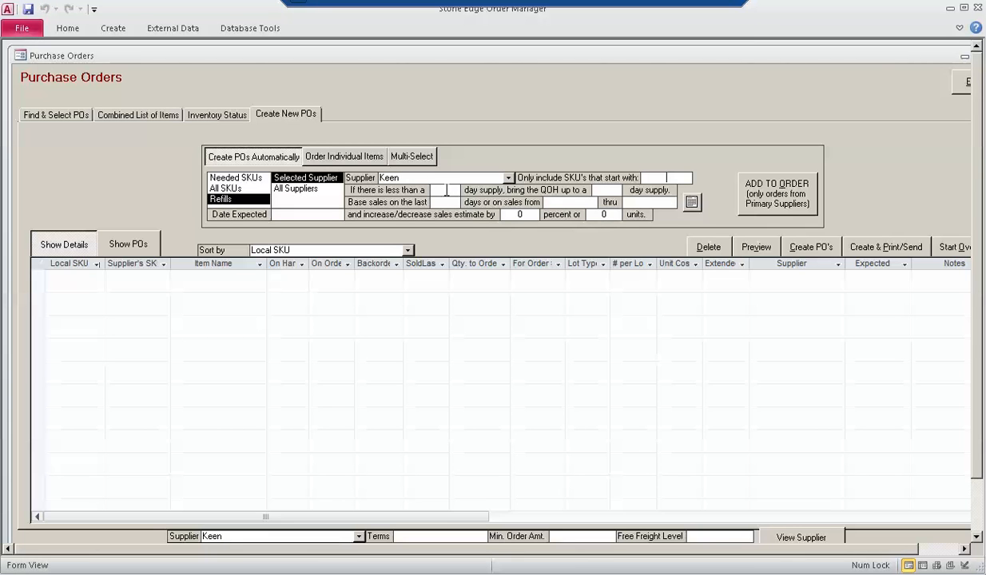
Use Multi-Select to add one each of Keen SKUs 1006977:D_10-0 and 1006977:D_10-5 to the order.
click(344, 157)
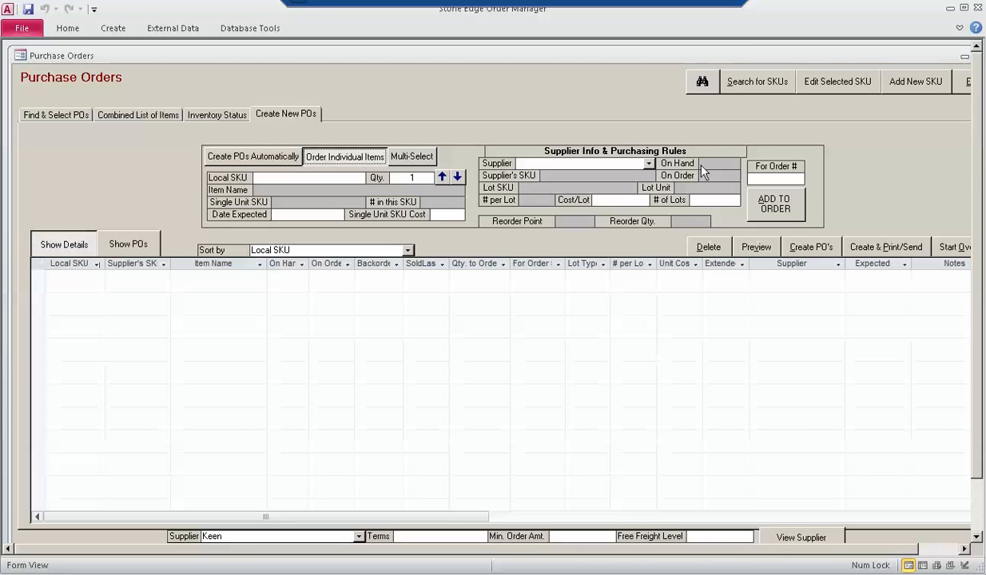
click(566, 164)
click(405, 155)
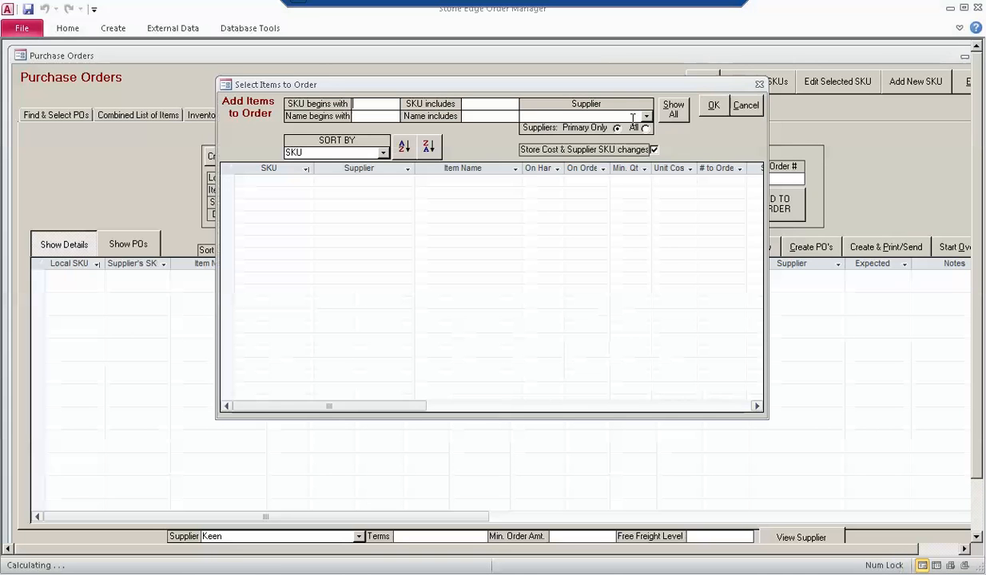
text(keen)
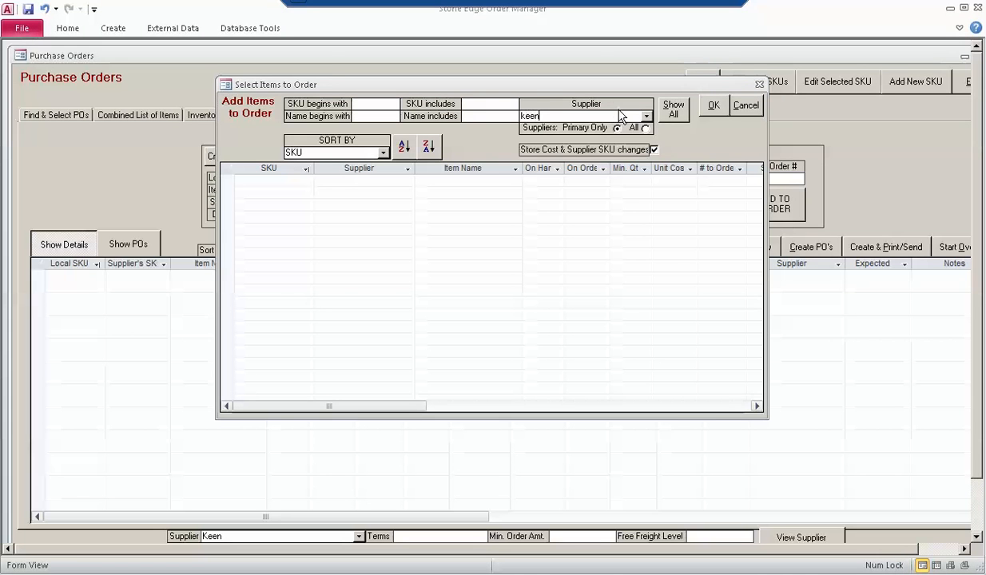
key(Return)
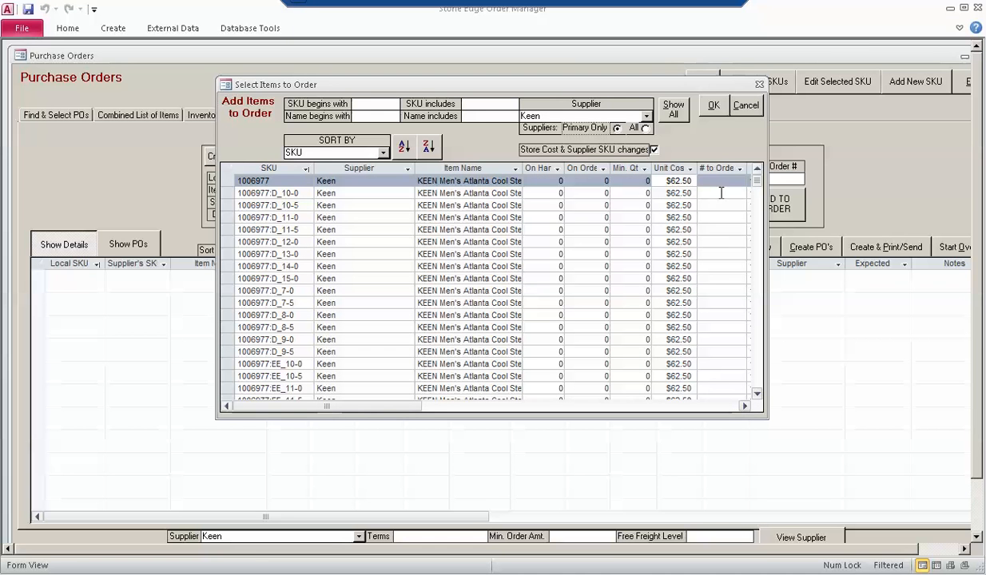
click(720, 194)
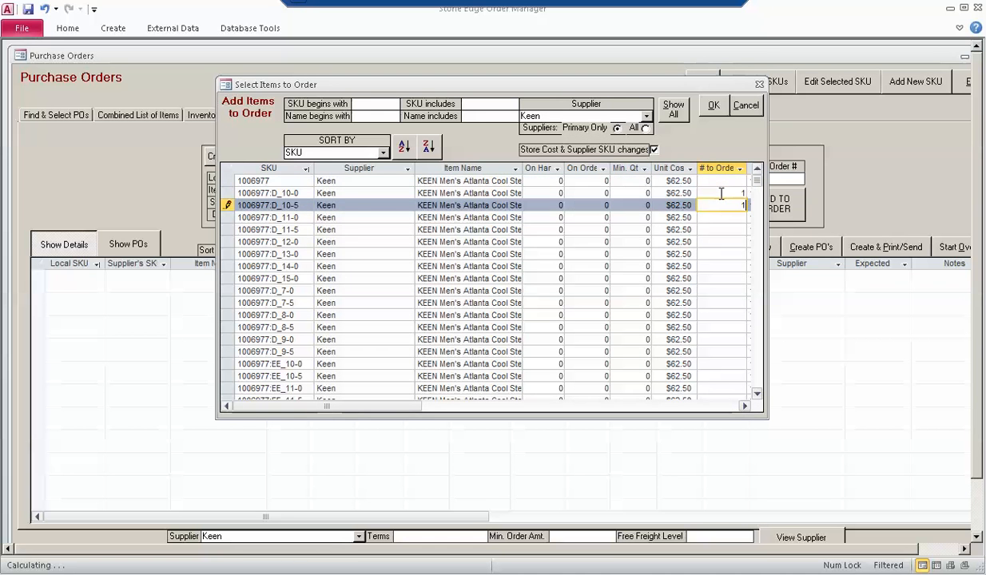
click(714, 104)
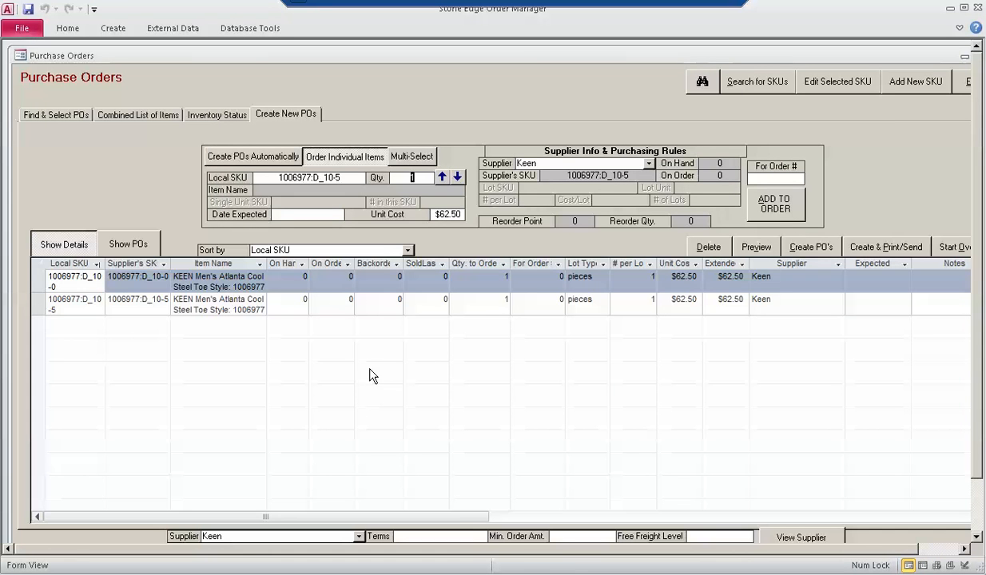
Show the pending Keen purchase order's header and choose Net 30 as its terms, then reopen the terms choices.
click(252, 158)
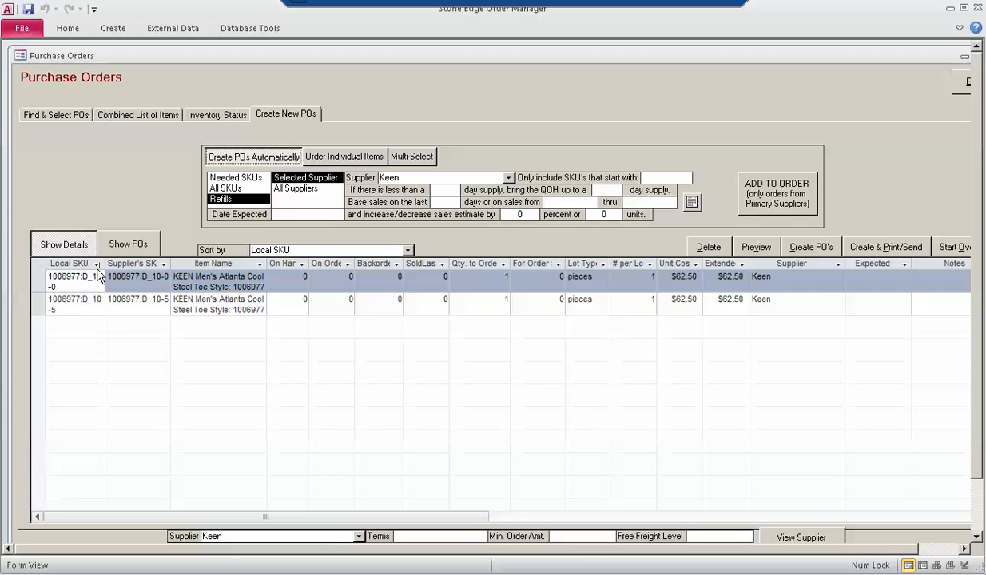
click(132, 243)
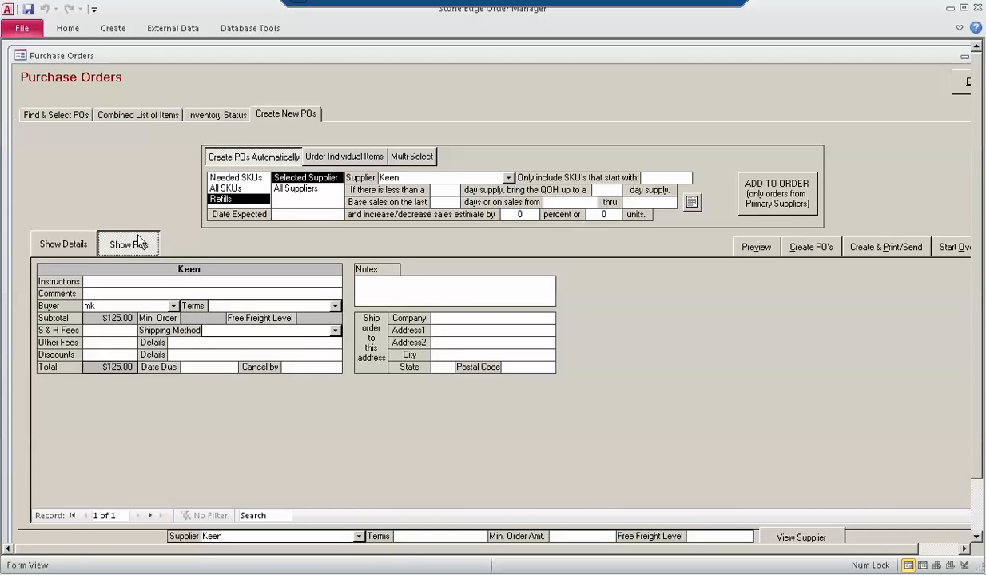
click(336, 305)
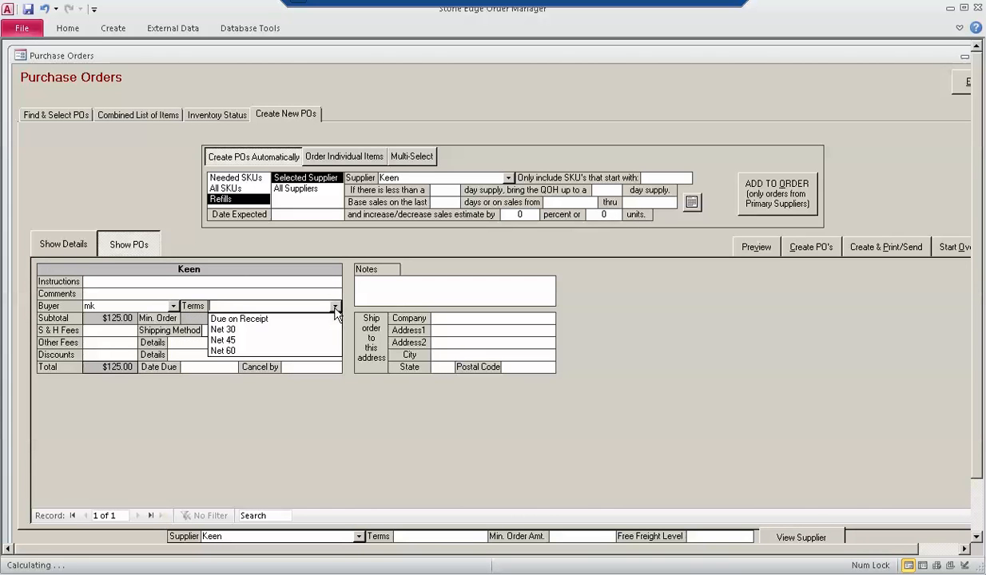
click(256, 330)
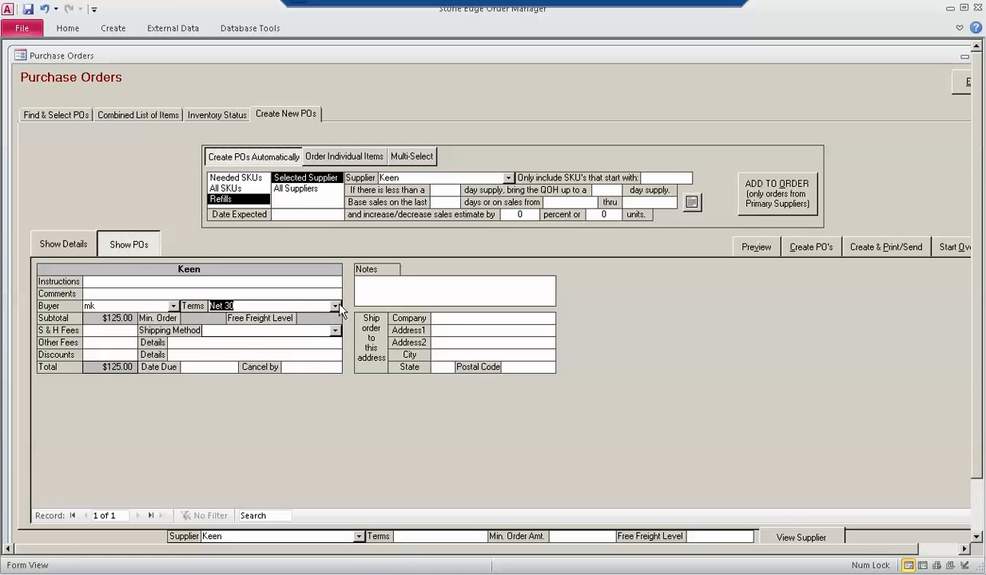
click(315, 307)
click(300, 341)
Exit the purchase orders window and delete the pending Keen order instead of saving the work.
drag(823, 54, 573, 72)
click(721, 101)
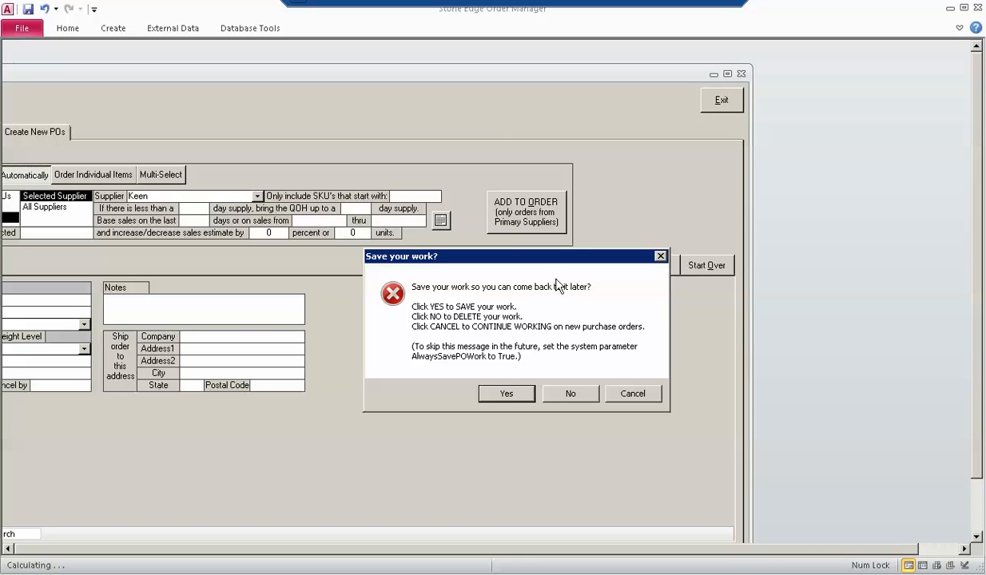
click(575, 394)
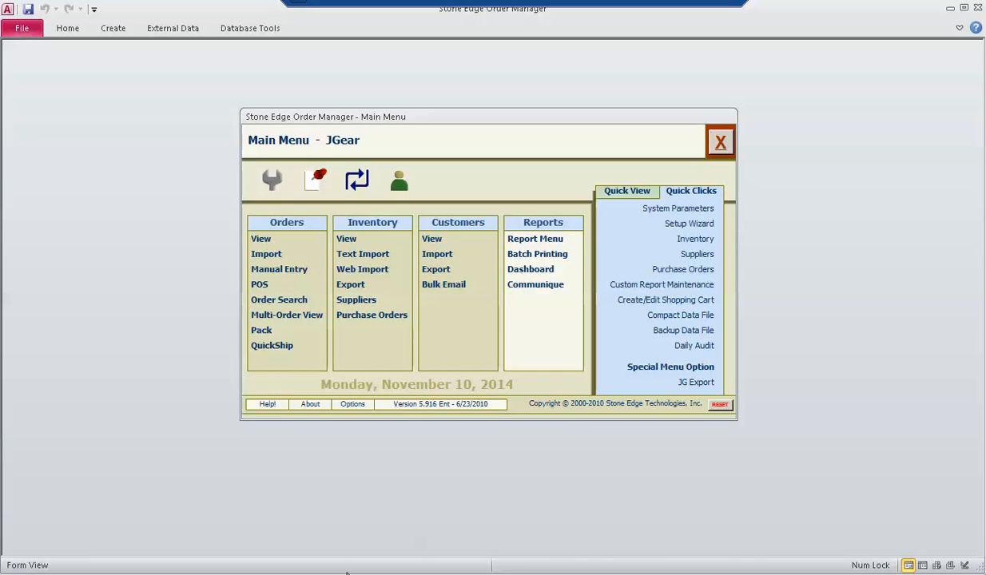
Open the suppliers from the main menu and find the Keen record by company name.
click(693, 255)
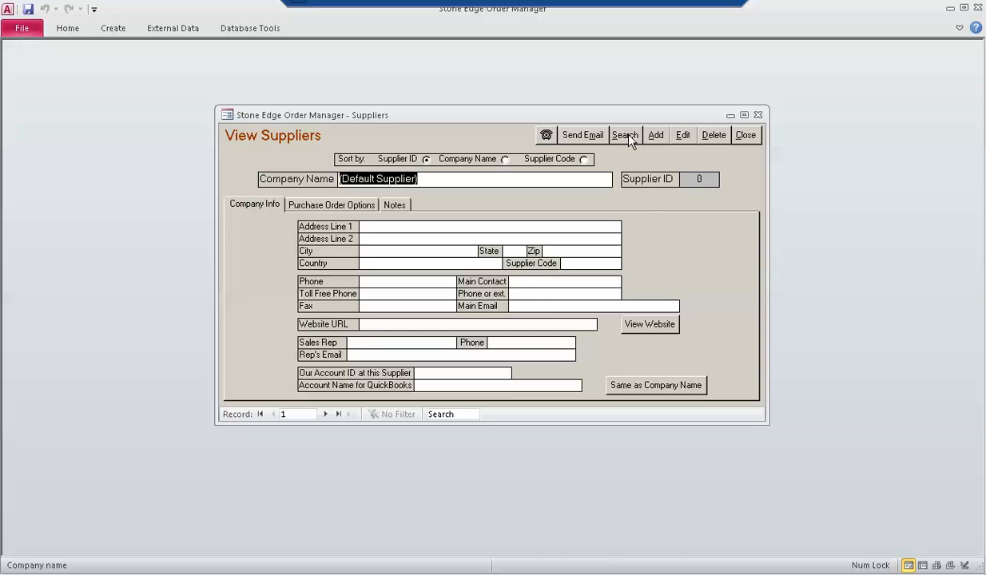
click(627, 135)
text(west)
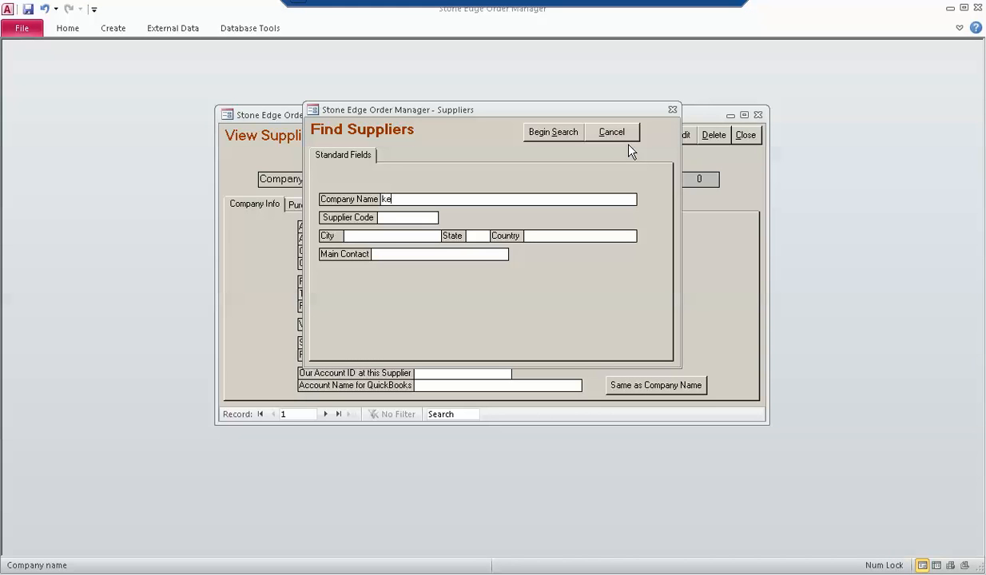
click(559, 133)
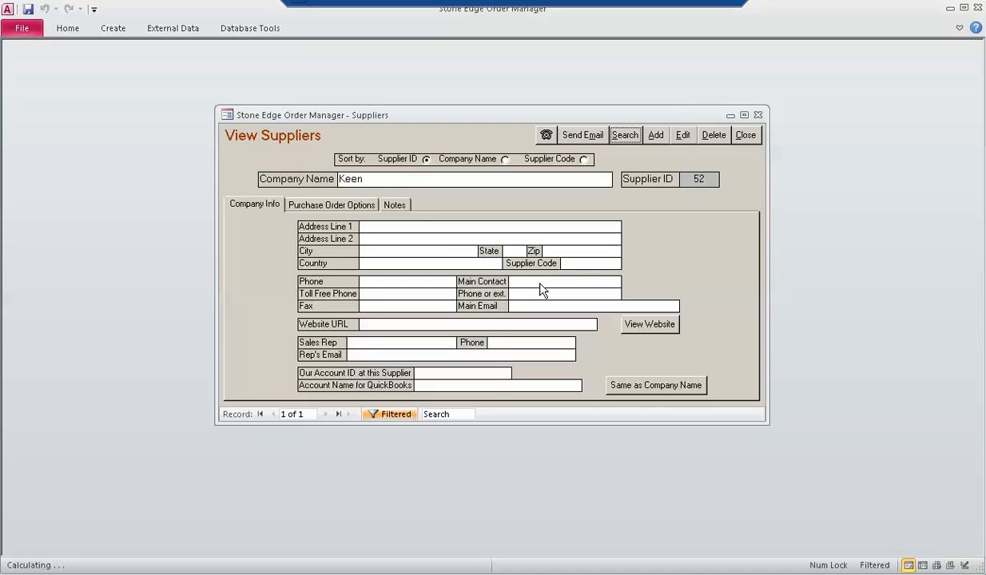
Edit Keen's purchase order options, go through the available terms and choose Due on Receipt.
click(329, 204)
click(682, 135)
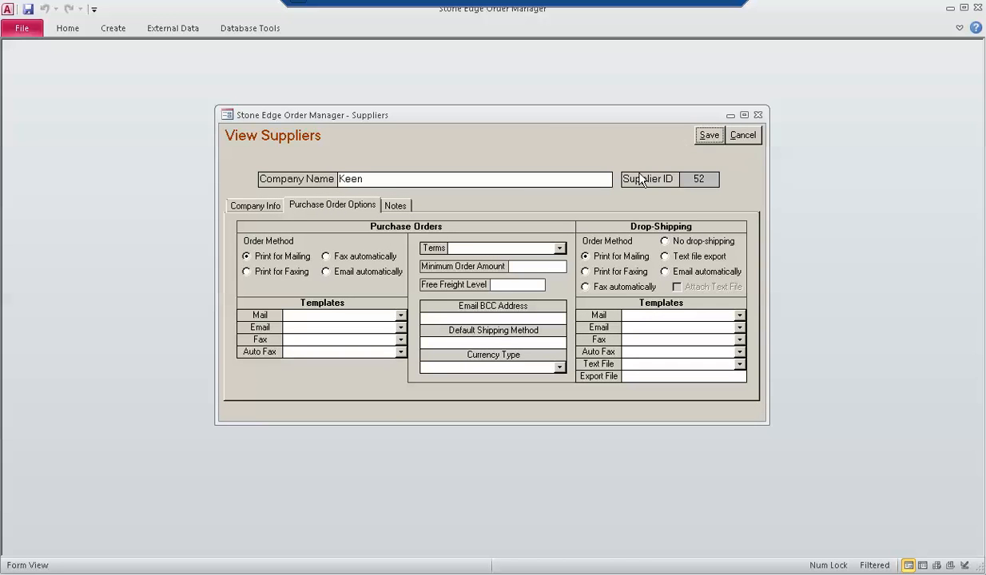
text(net)
click(561, 248)
click(560, 247)
click(429, 251)
key(Down)
key(Down)
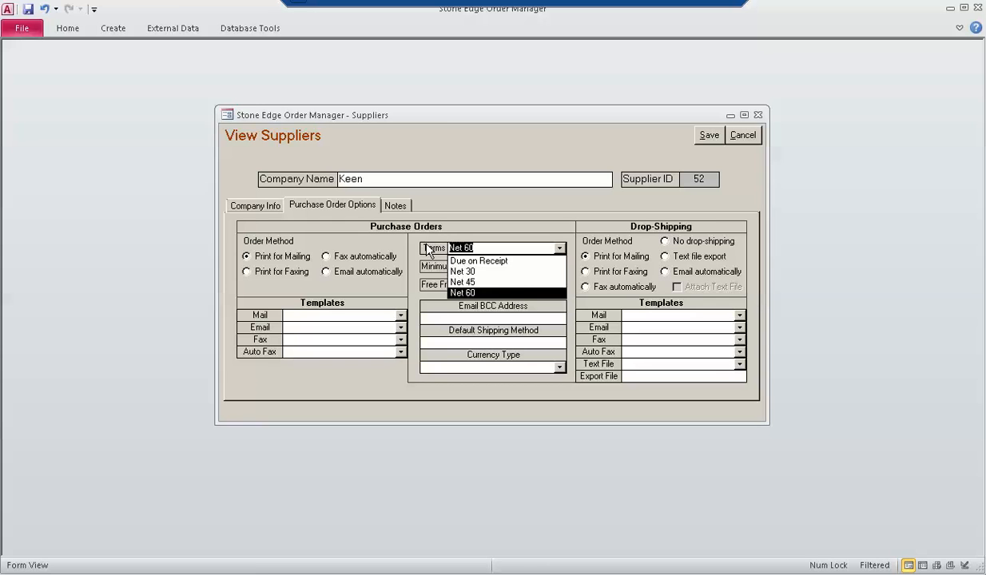
key(Up)
key(Up)
key(Up)
key(Down)
key(Down)
key(Down)
key(Up)
key(Up)
key(Up)
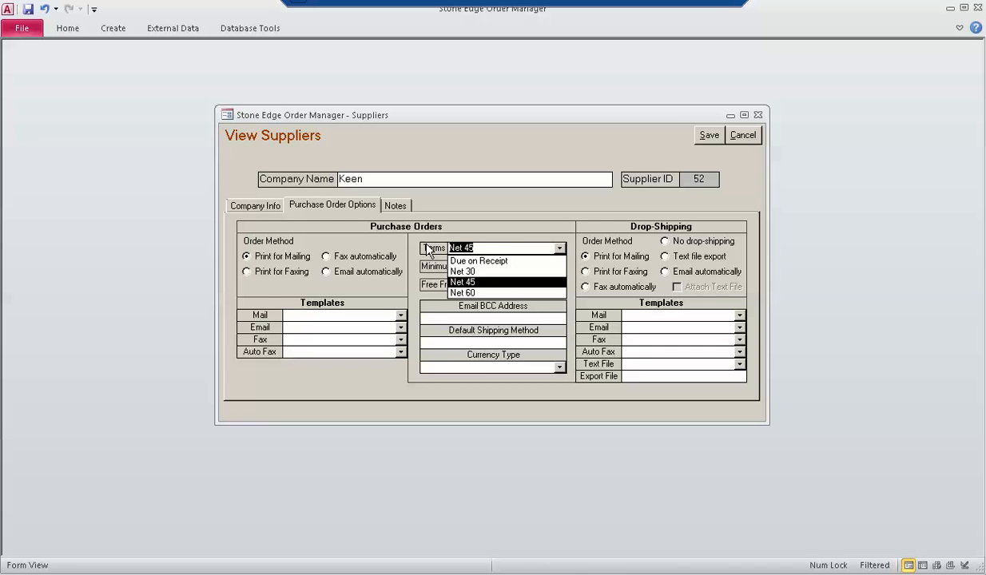
click(540, 260)
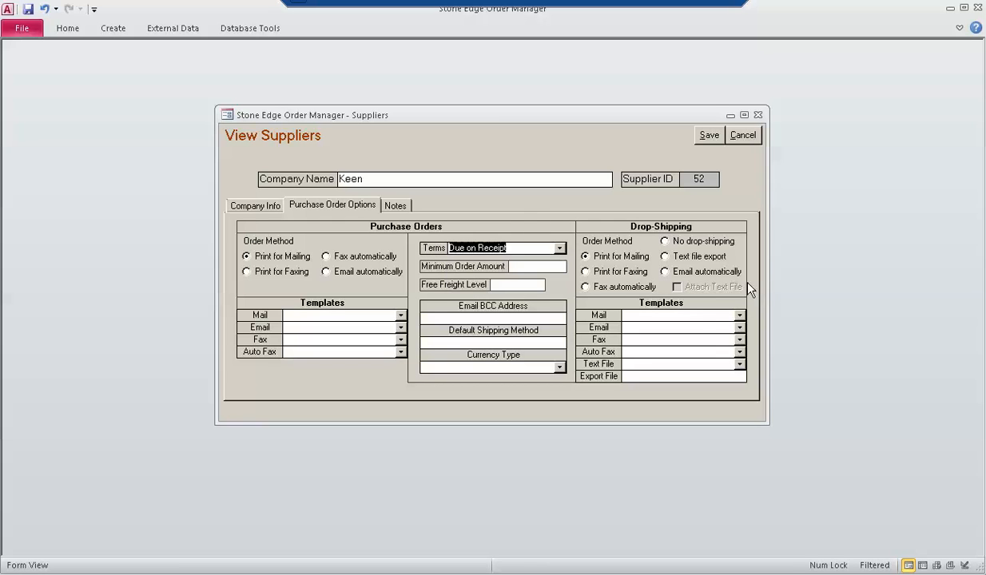
Look through the email template choices for Keen's drop-shipping without selecting one.
click(678, 327)
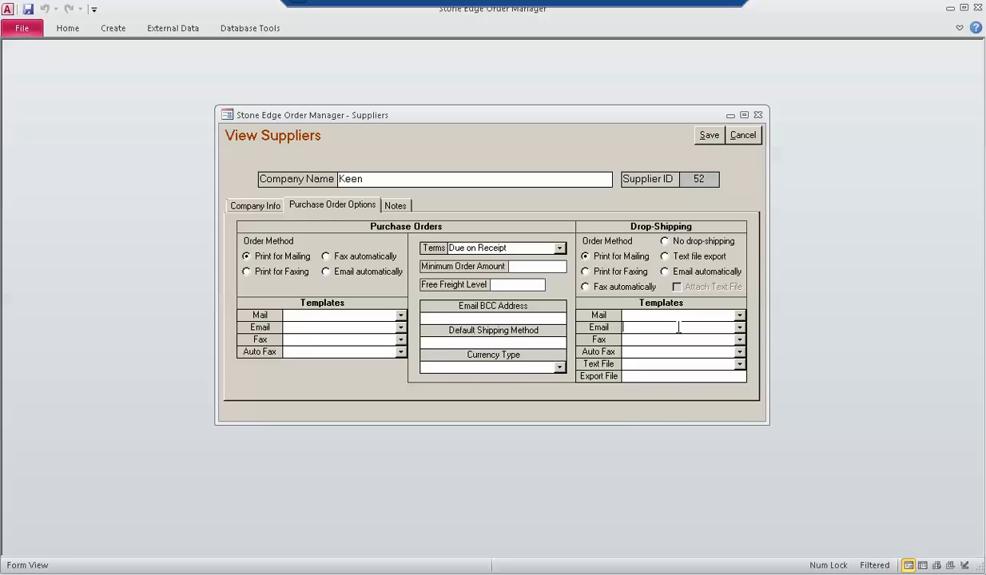
click(678, 326)
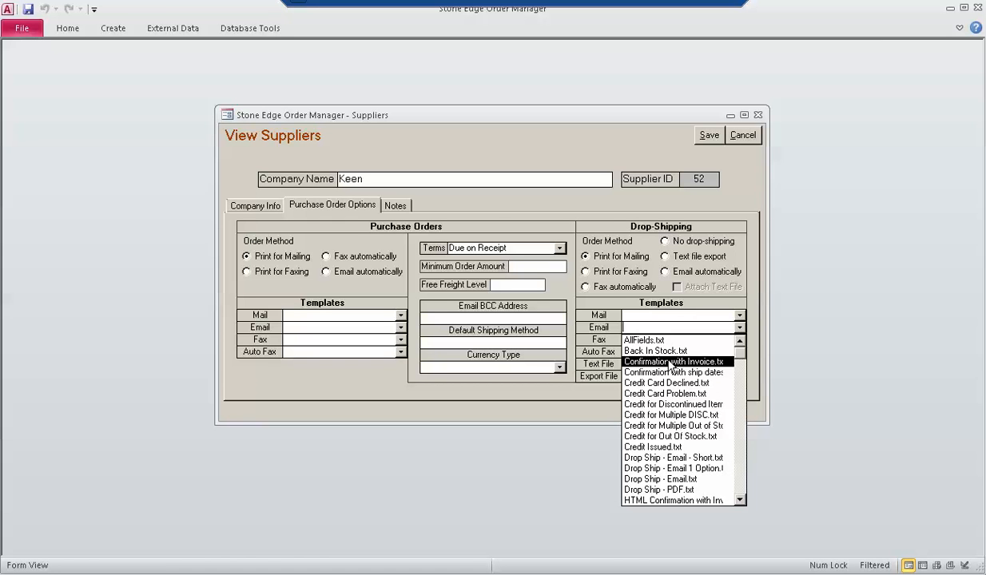
click(509, 217)
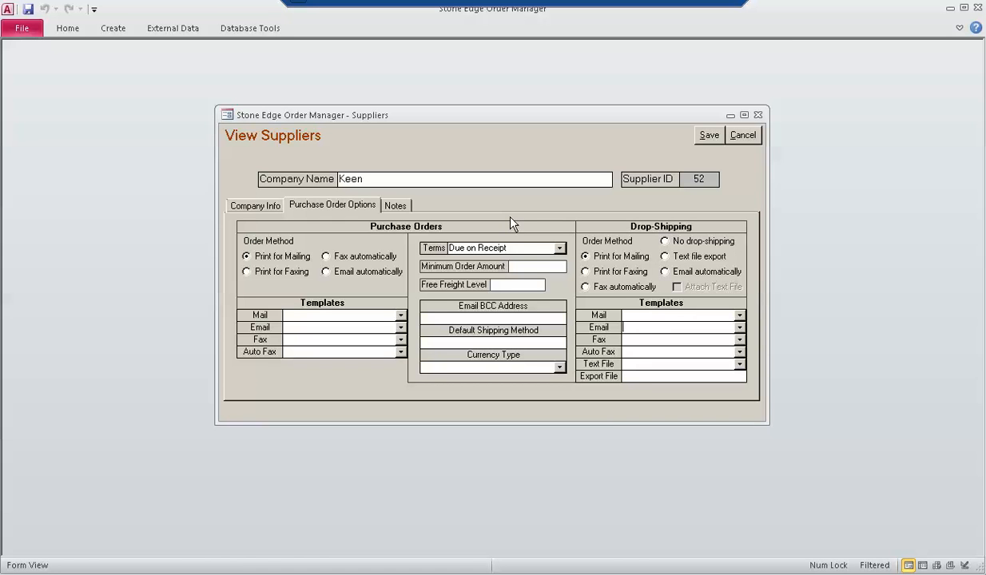
Set Keen's purchase order terms to Net 30, then cancel the supplier edits.
click(559, 249)
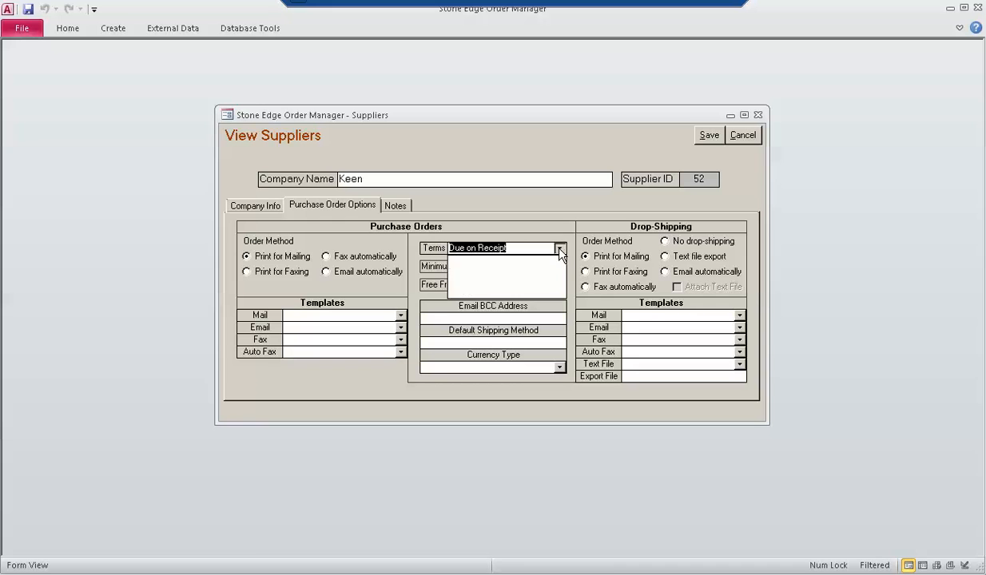
click(525, 266)
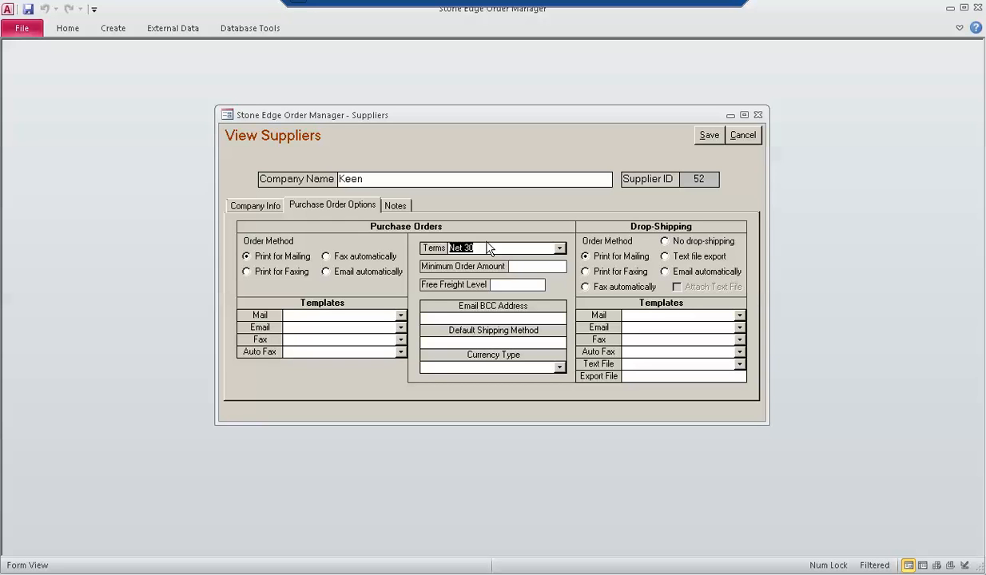
click(742, 135)
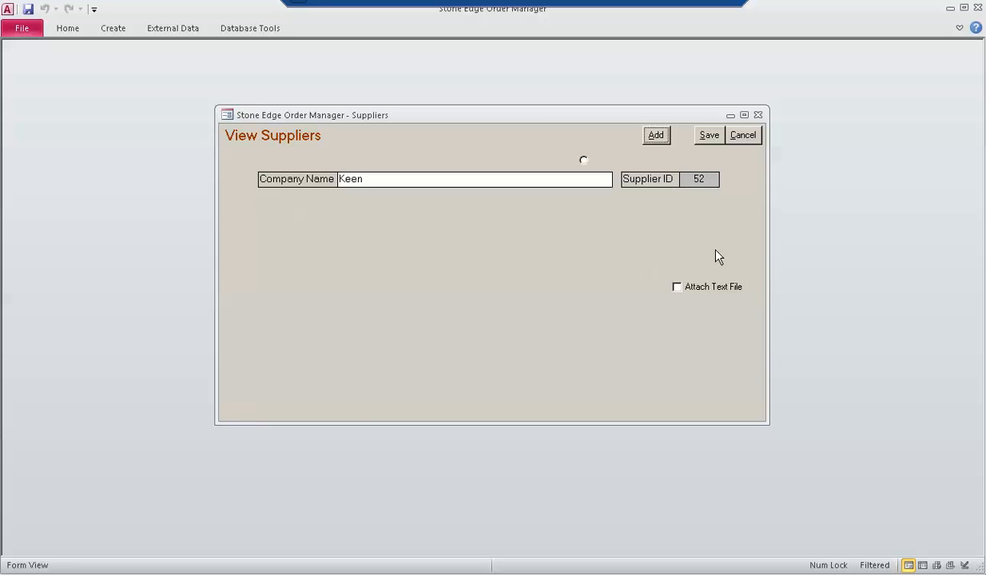